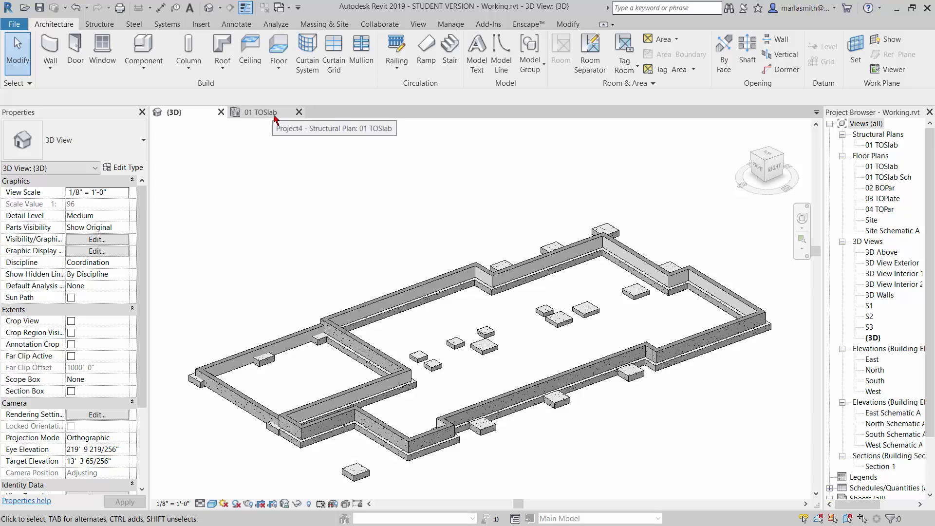
Open the 01 TOSlab plan and zoom in on the upper wall corner of the raster plan
click(275, 119)
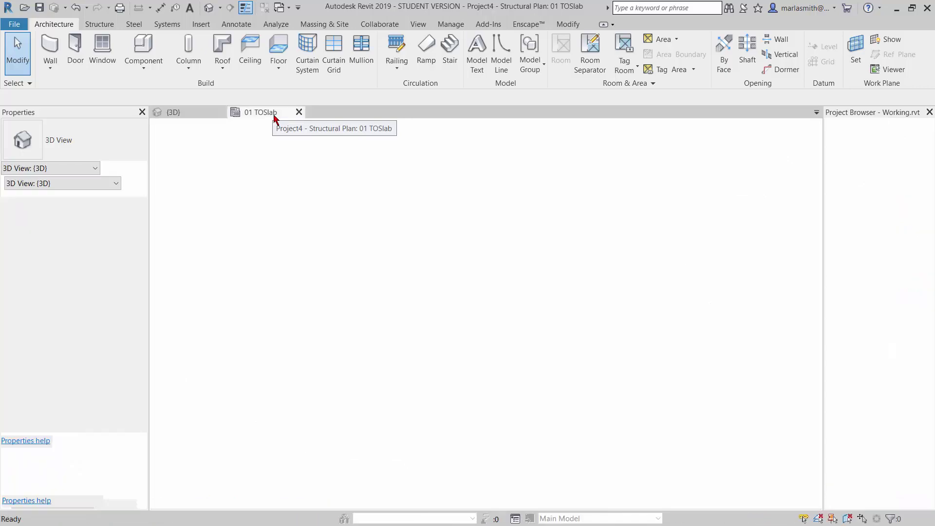
scroll(489, 167, up, 6)
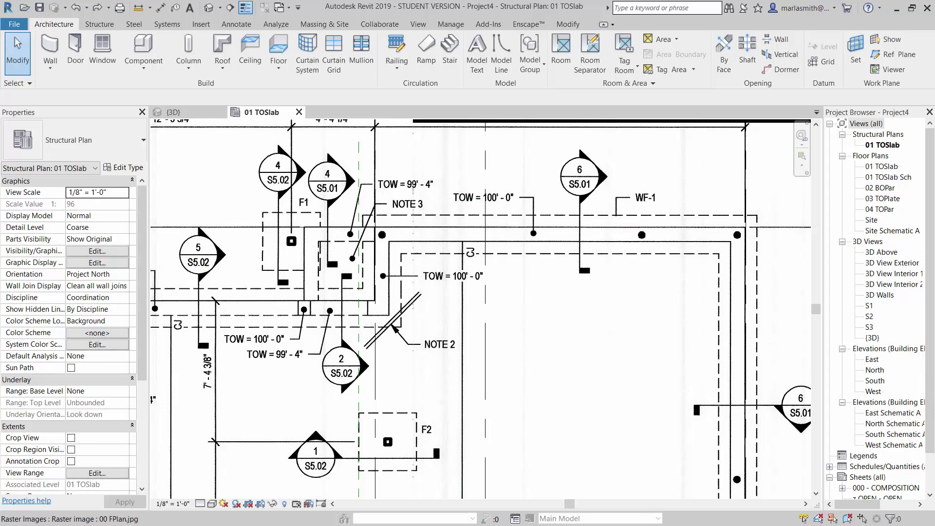
key(alt+Tab)
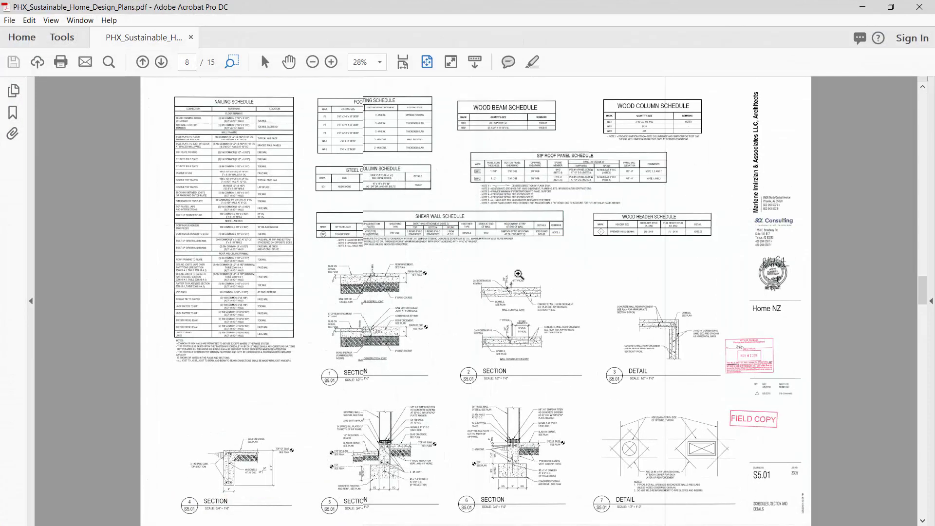
drag(455, 391, 576, 494)
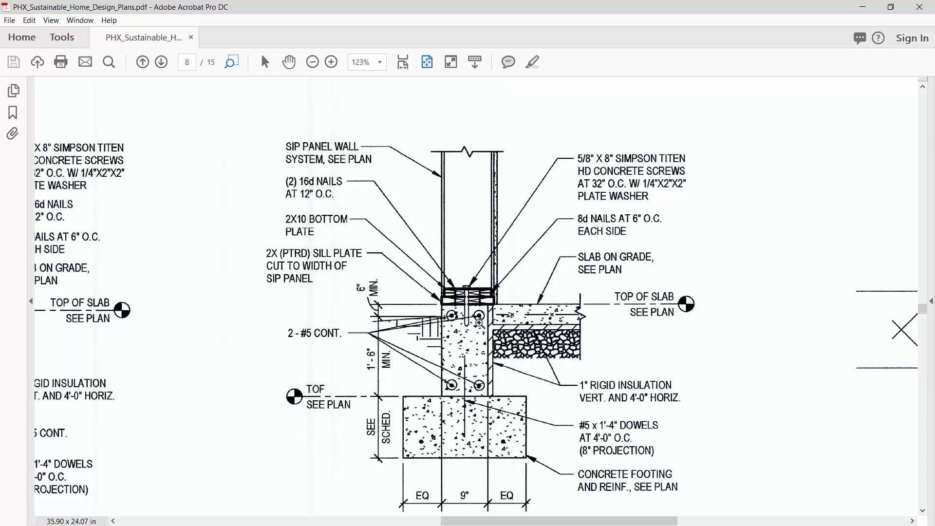
click(427, 64)
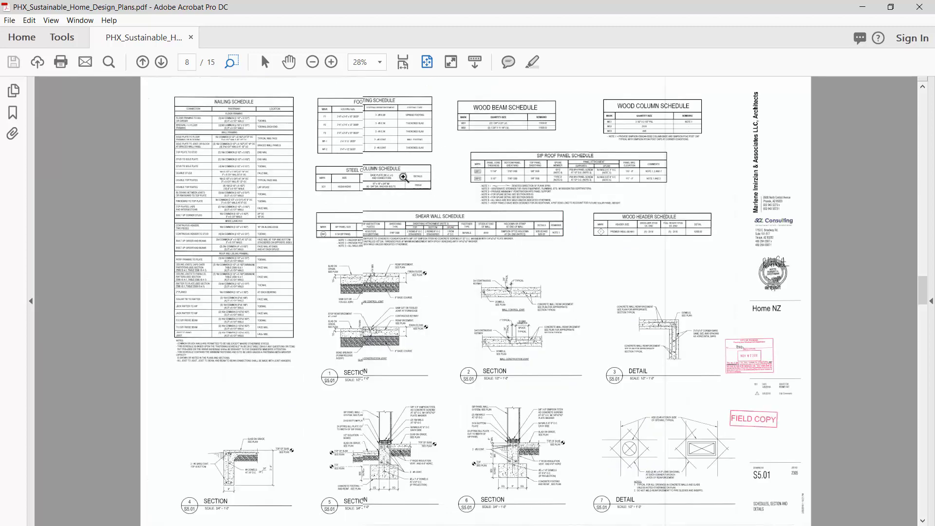
drag(317, 93, 462, 170)
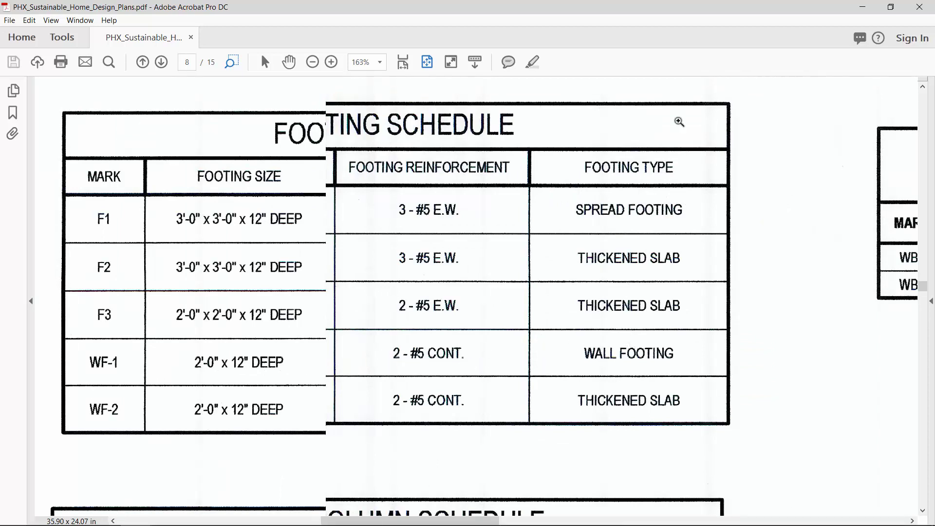
click(861, 15)
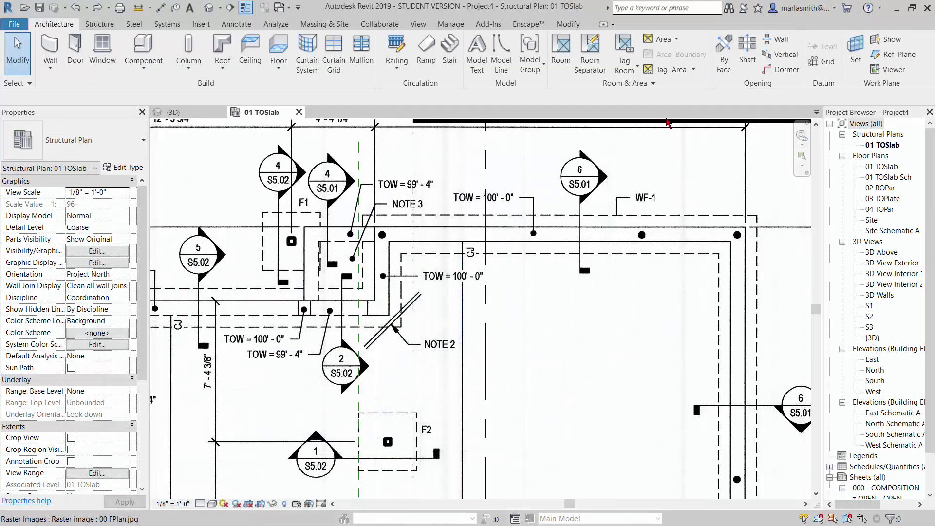
Zoom out to show the whole raster plan across grids A–E and 1–4, leaving nothing selected
click(521, 181)
scroll(509, 191, down, 5)
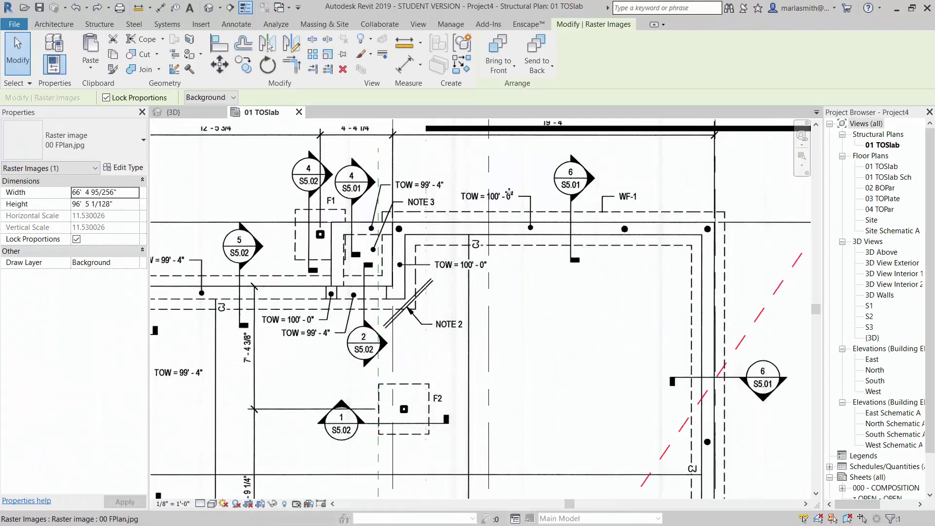
scroll(509, 191, down, 4)
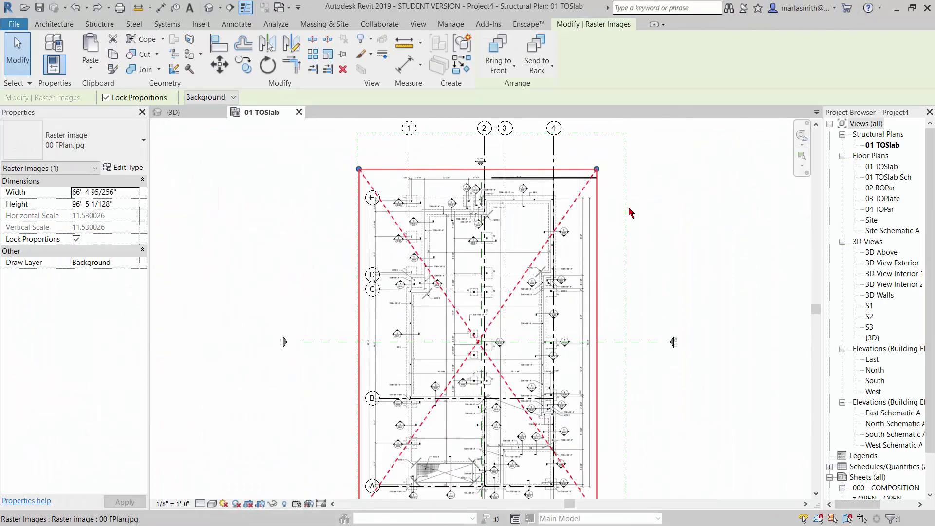
click(717, 240)
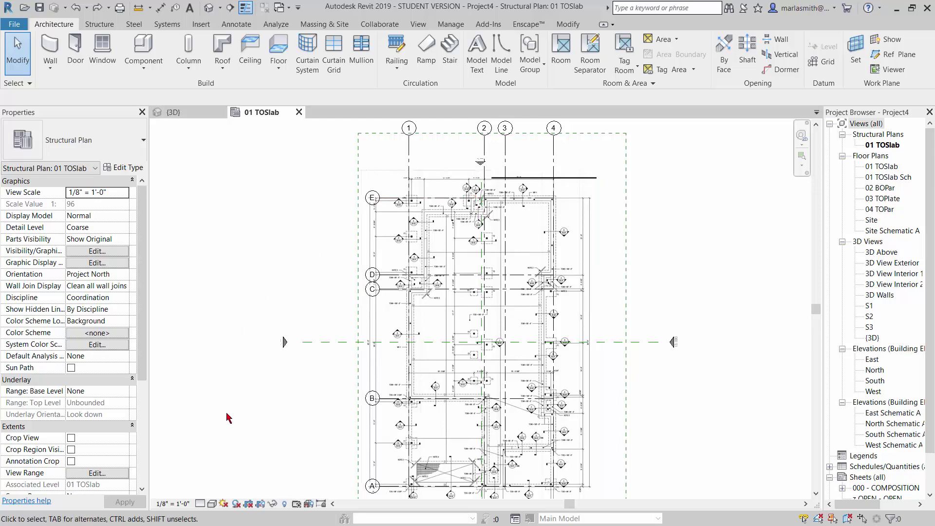
Override wall projection patterns via VG to a Solid fill foreground in RGB 128-128-255
key(v)
key(g)
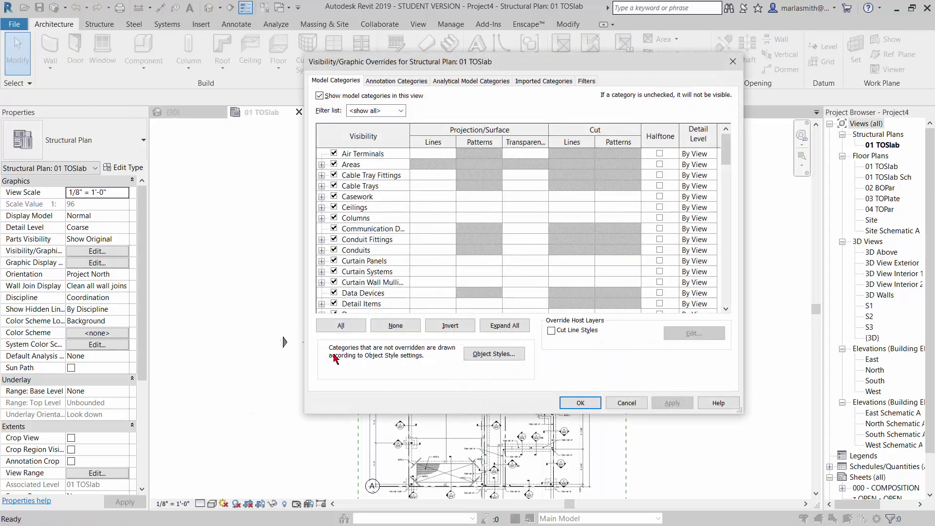
drag(726, 149, 727, 292)
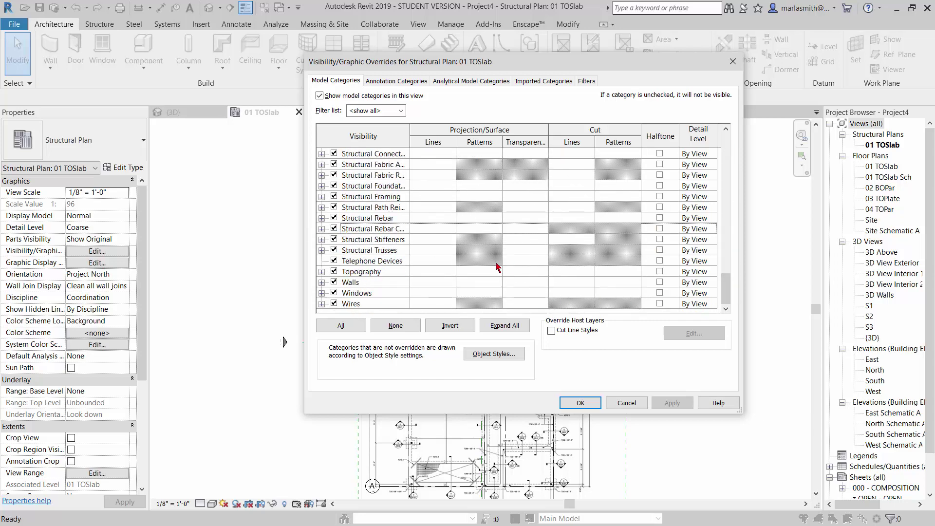
click(477, 284)
click(479, 282)
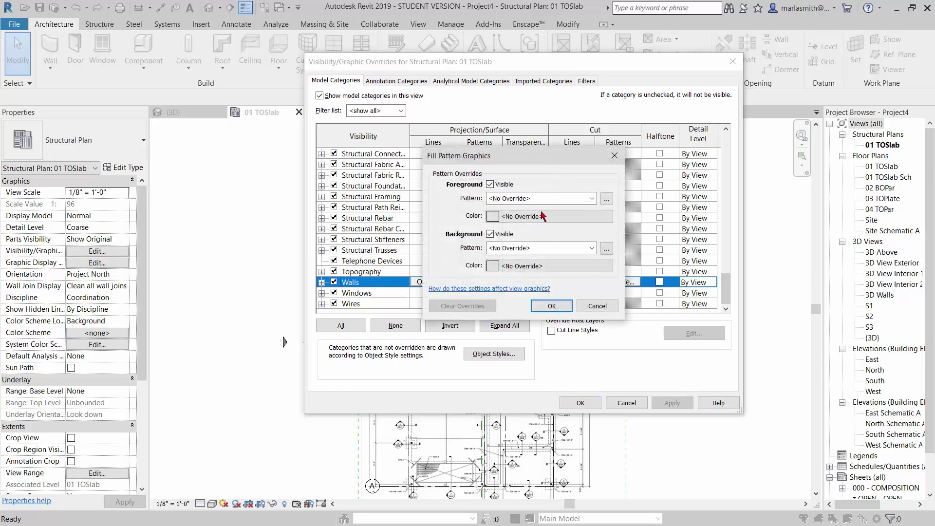
click(591, 199)
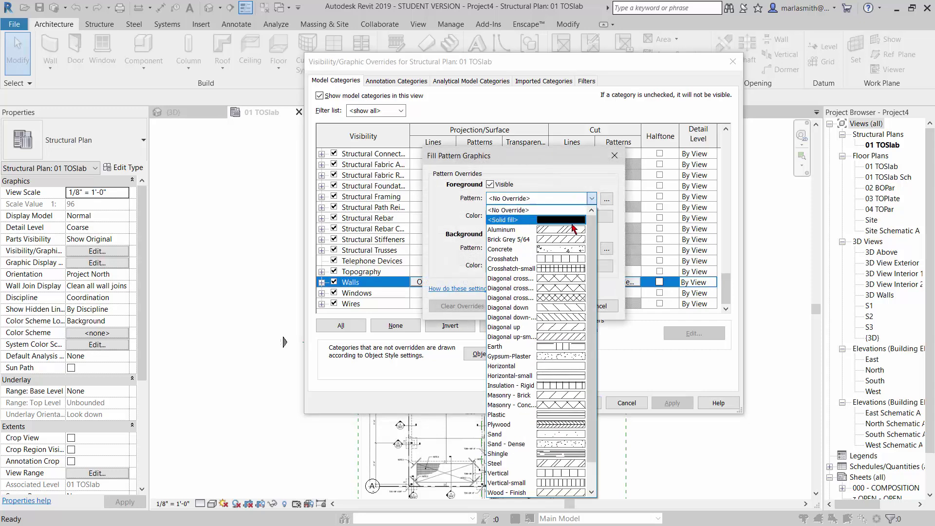
click(572, 222)
click(578, 218)
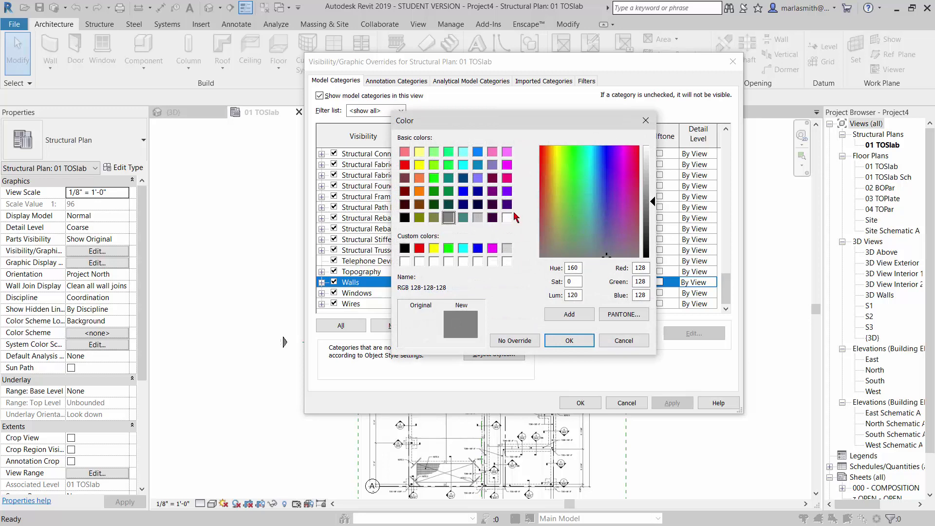
click(478, 178)
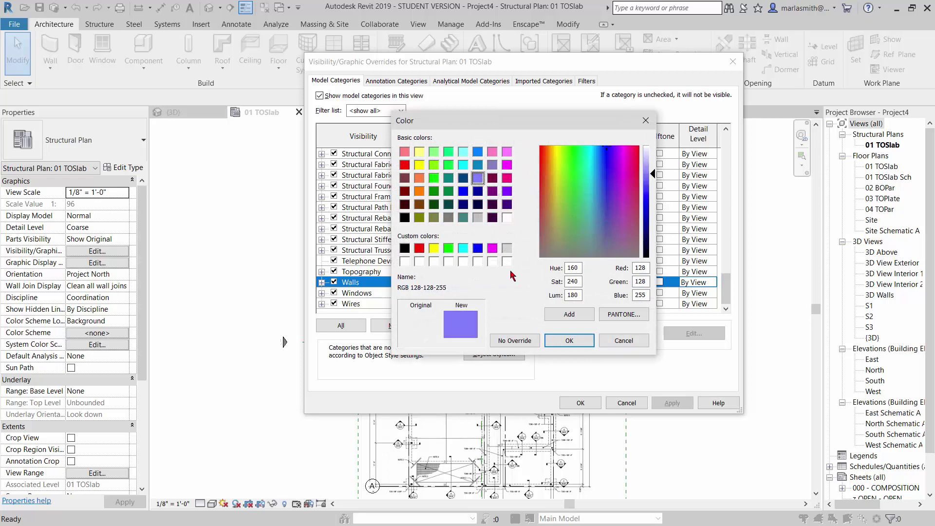
click(568, 340)
click(551, 305)
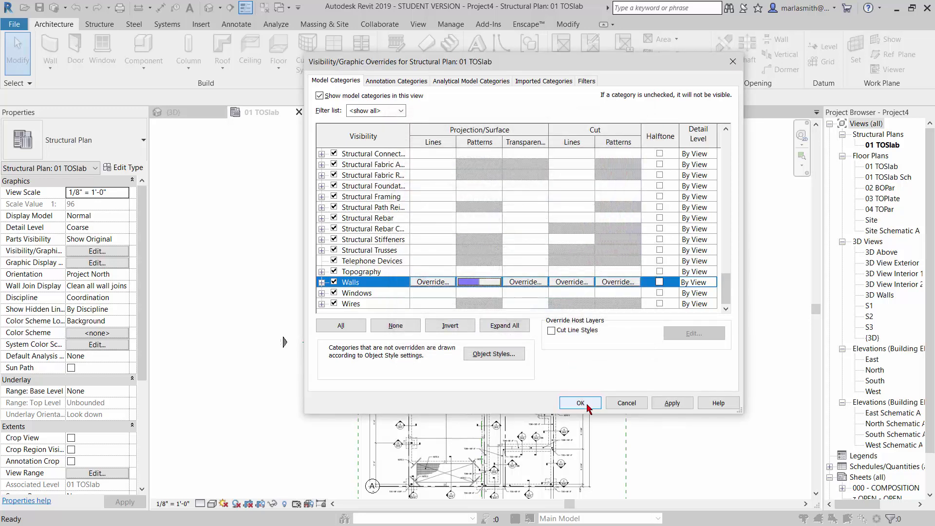
click(581, 403)
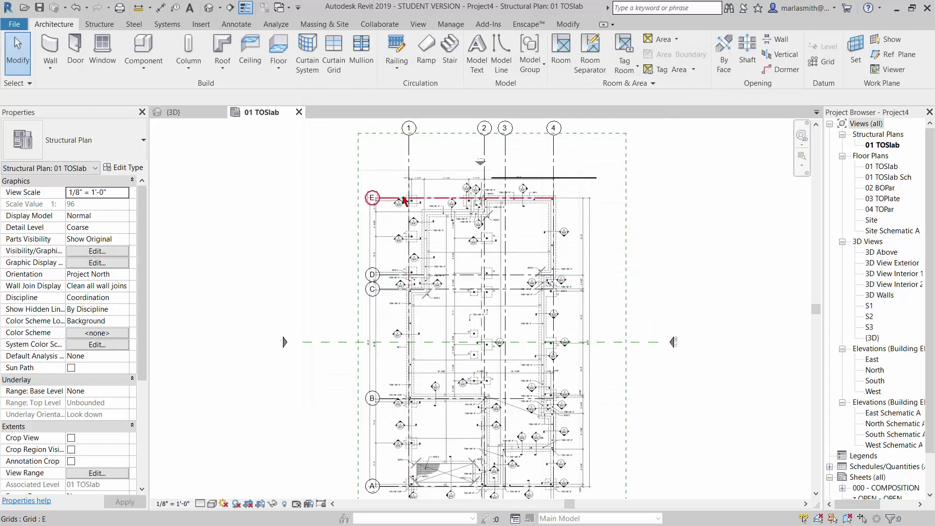
scroll(400, 195, up, 2)
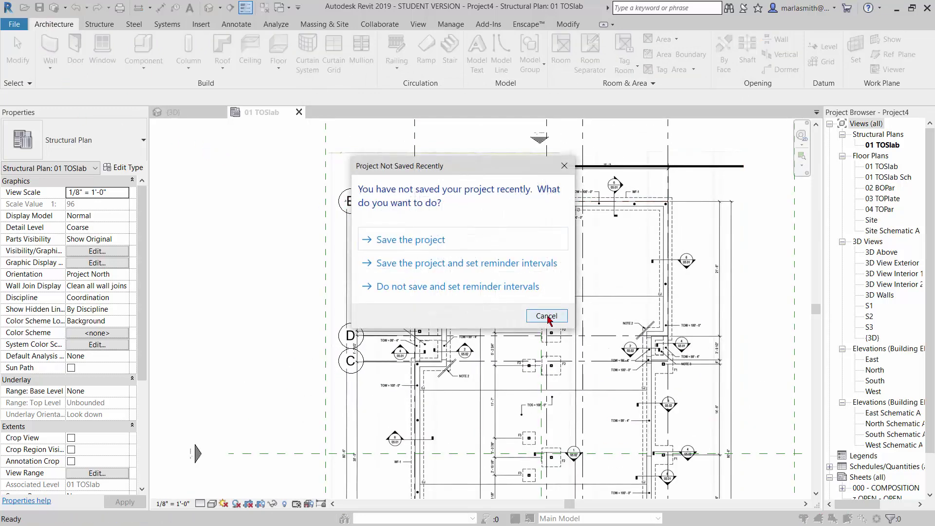
Dismiss the save reminder and start the Wall tool (WA) with the Foundation - 12" Concrete type
click(547, 316)
key(w)
key(a)
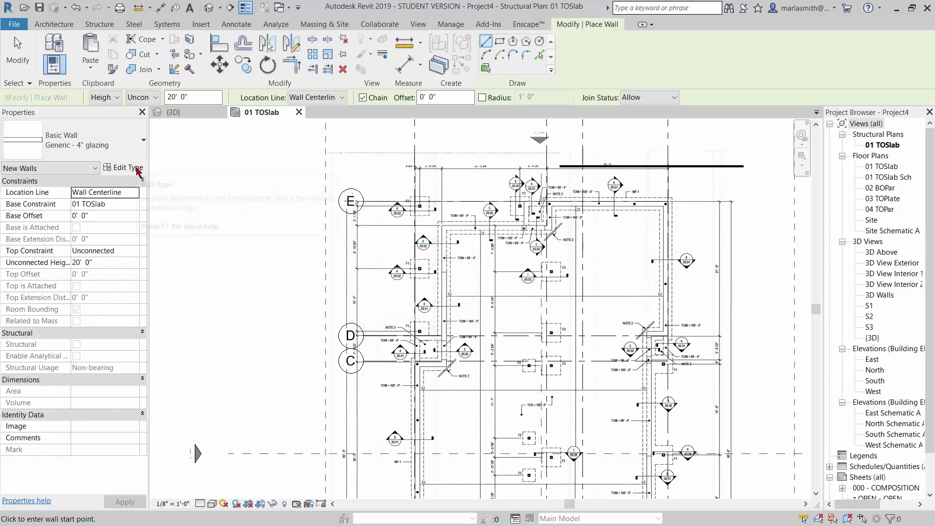
click(142, 141)
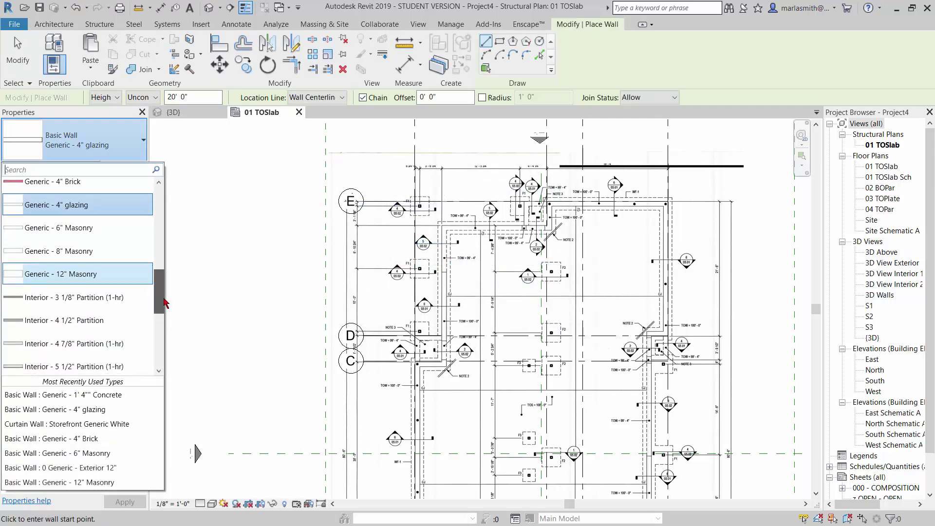
scroll(164, 303, down, 3)
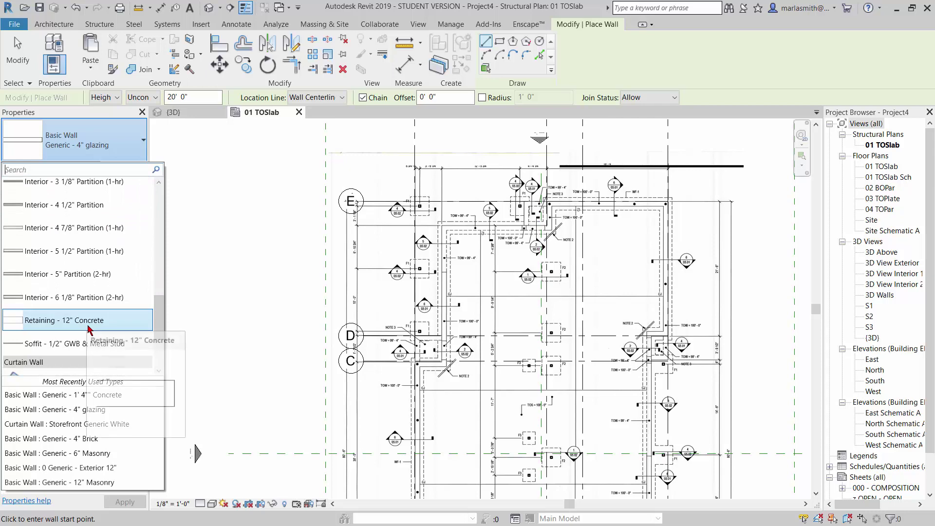
drag(161, 322, 137, 261)
click(139, 236)
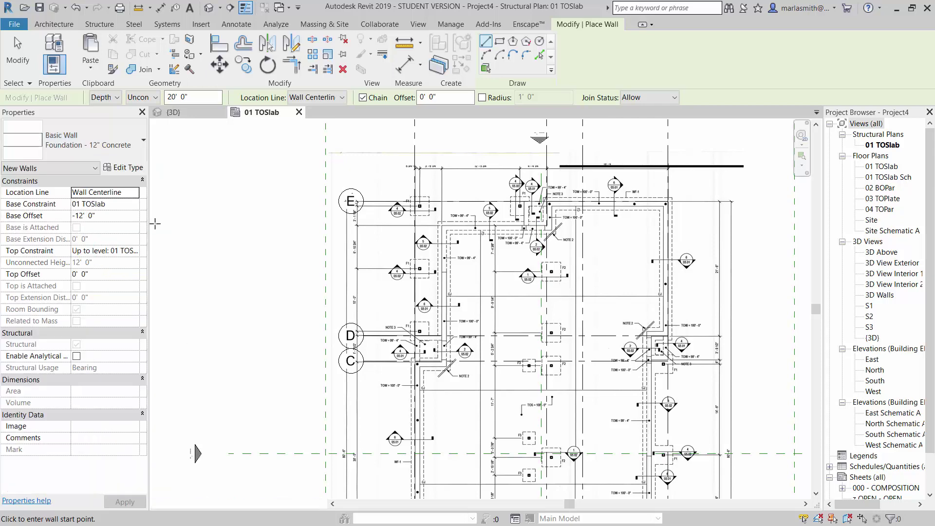
Duplicate the 12" foundation wall type as 'Foundation - 9" Concrete'
click(124, 167)
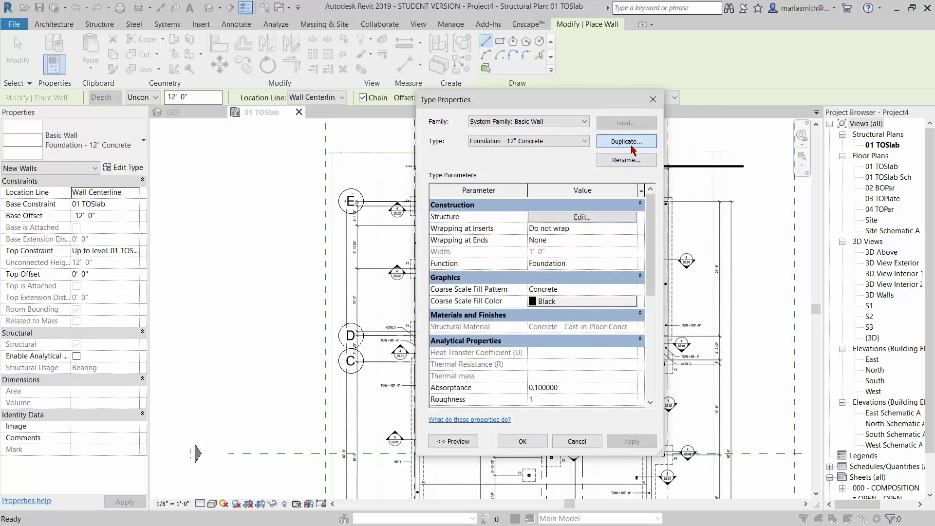
click(626, 141)
click(518, 260)
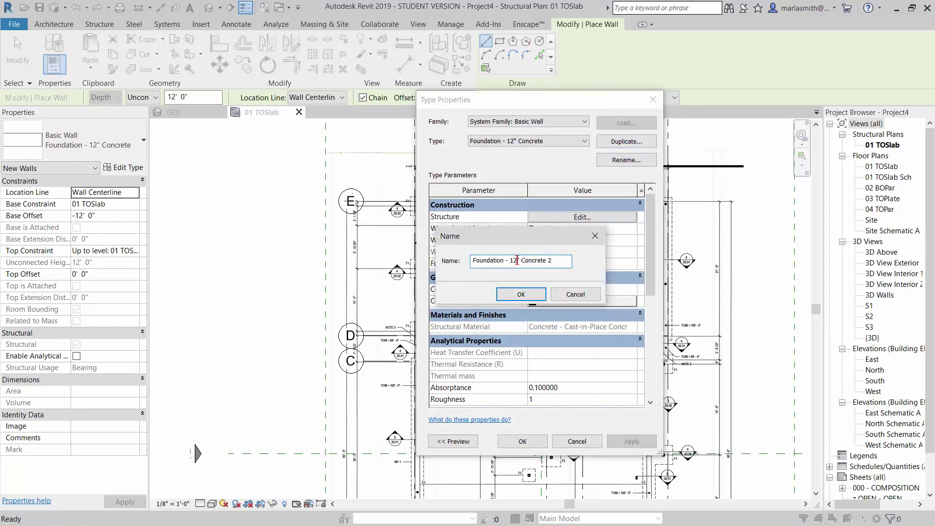
key(BackSpace)
key(BackSpace)
text(9)
key(BackSpace)
key(BackSpace)
click(529, 298)
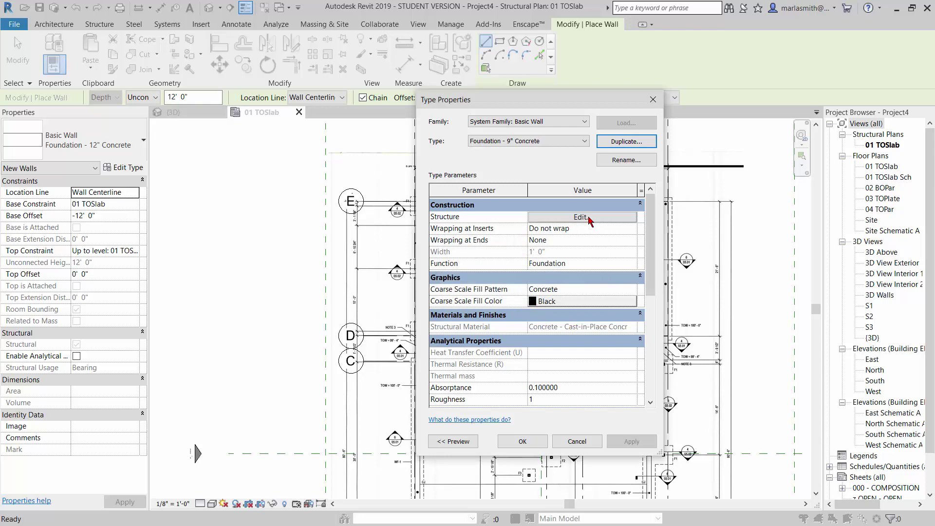
click(587, 218)
Set the concrete core to 9" and add a Thermal/Air layer on the interior side
click(546, 247)
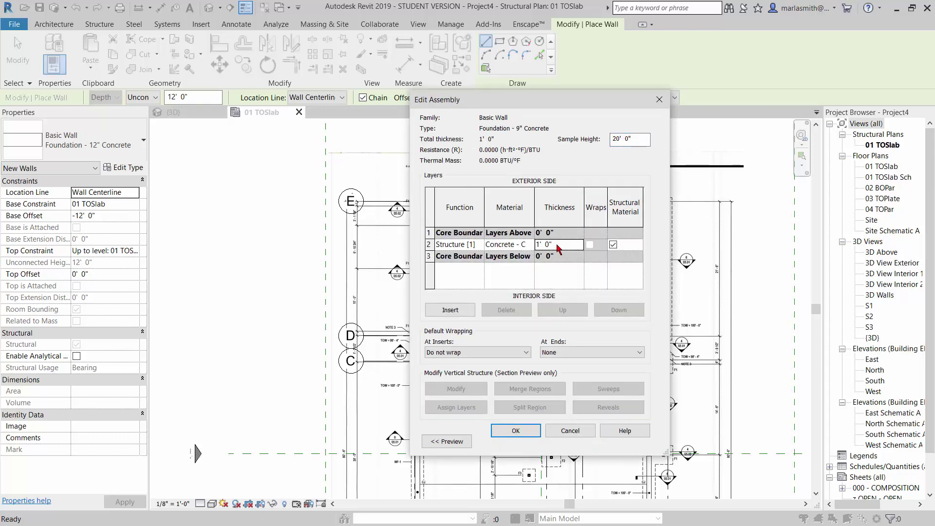
text(9)
click(428, 259)
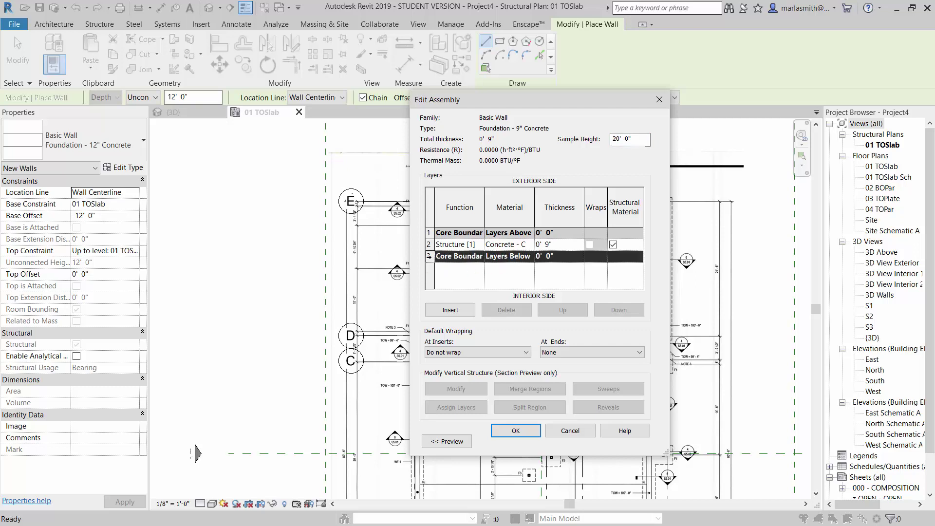
click(464, 311)
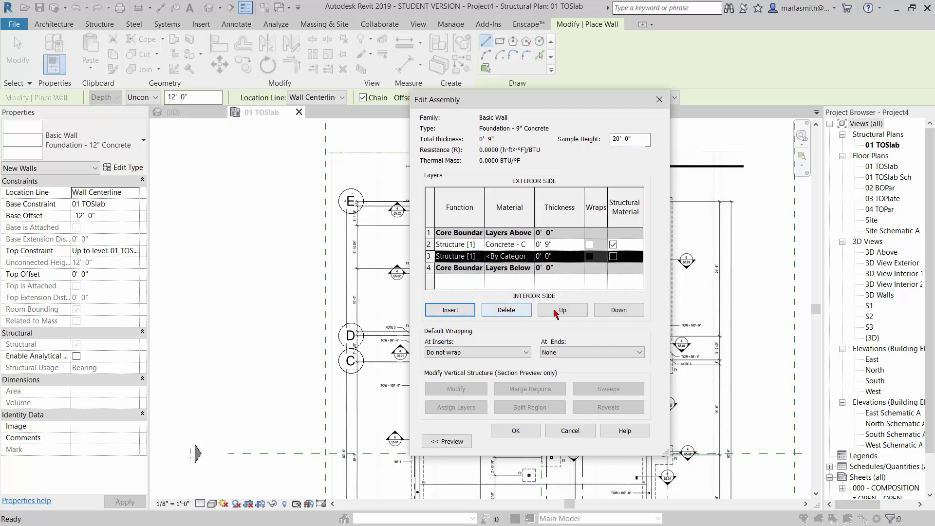
click(616, 311)
click(480, 268)
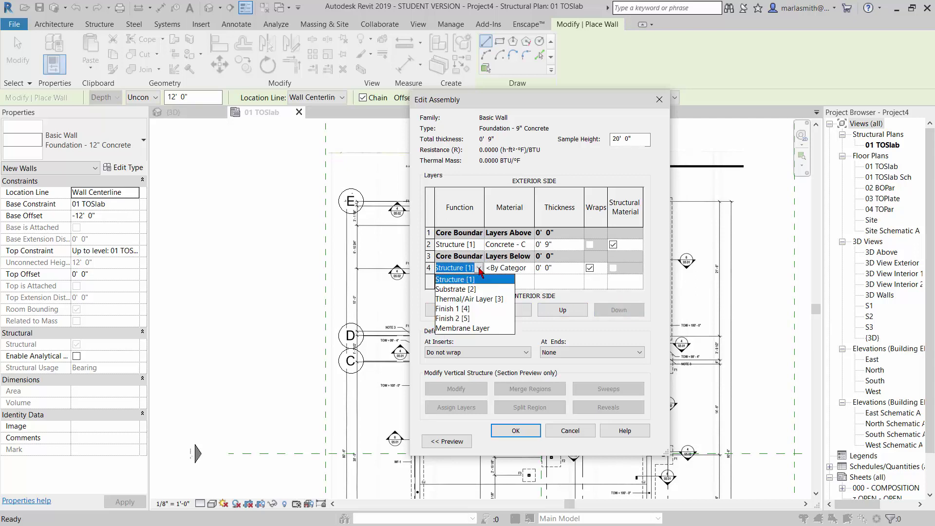
click(467, 299)
Make the thermal layer 1" thick with Polyisocyanate material and confirm the assembly
click(558, 268)
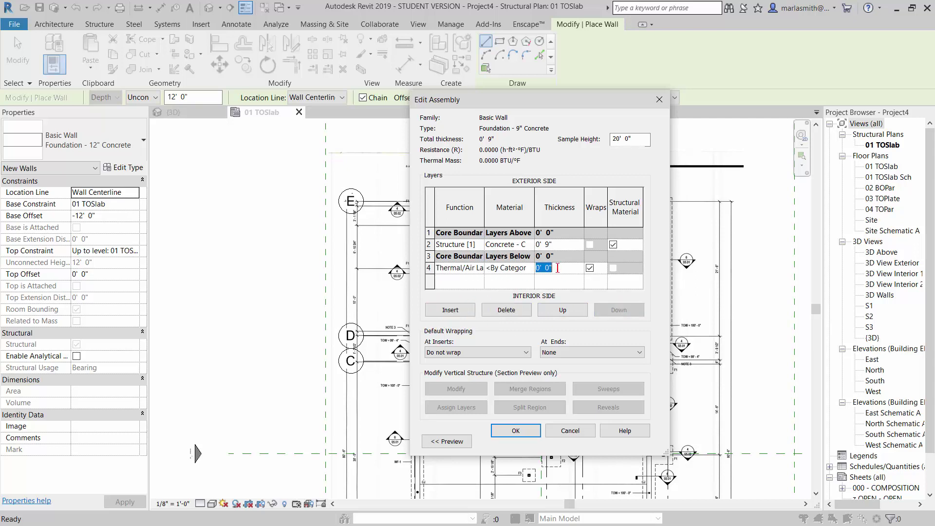
text(1)
click(527, 271)
click(530, 267)
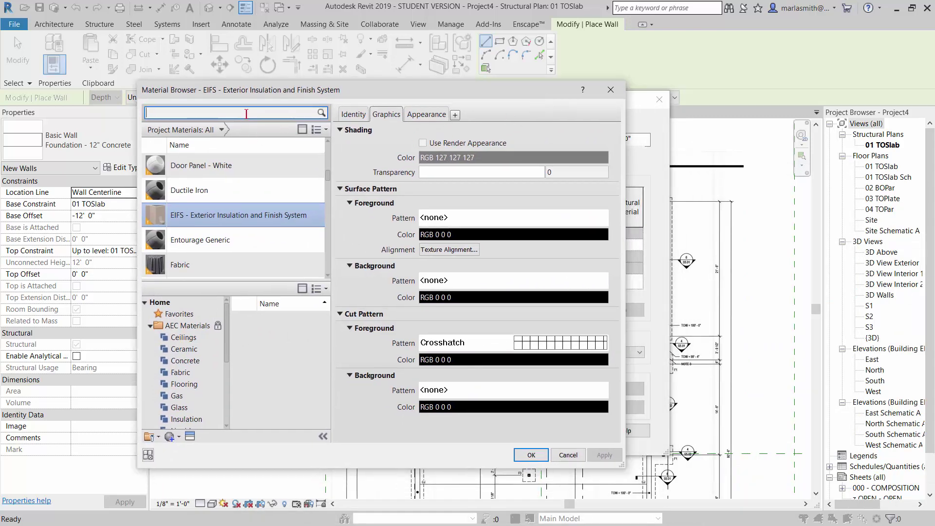
text(rigid)
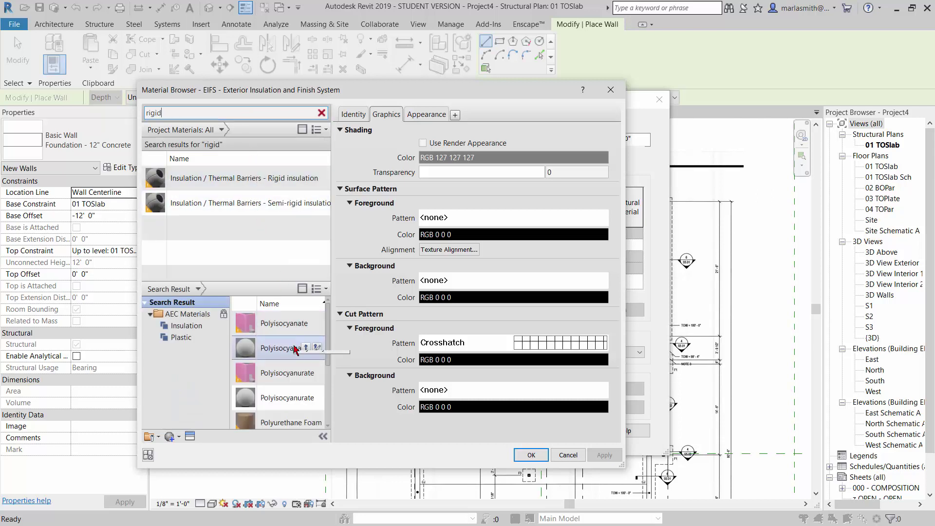
click(305, 349)
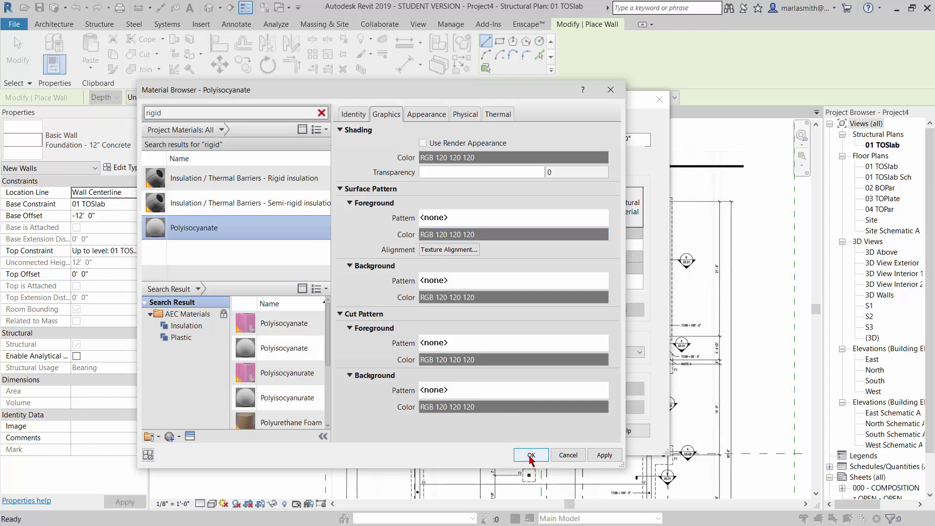
click(432, 146)
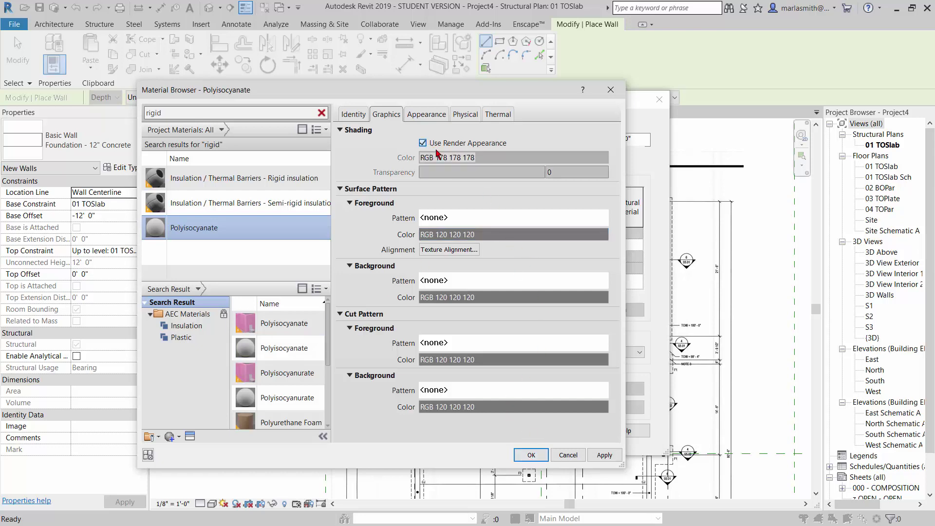
click(534, 456)
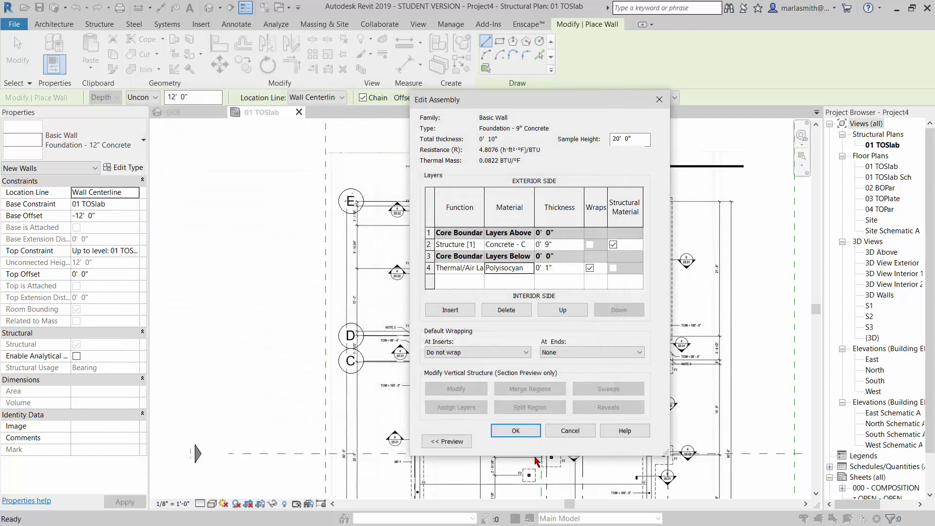
click(516, 430)
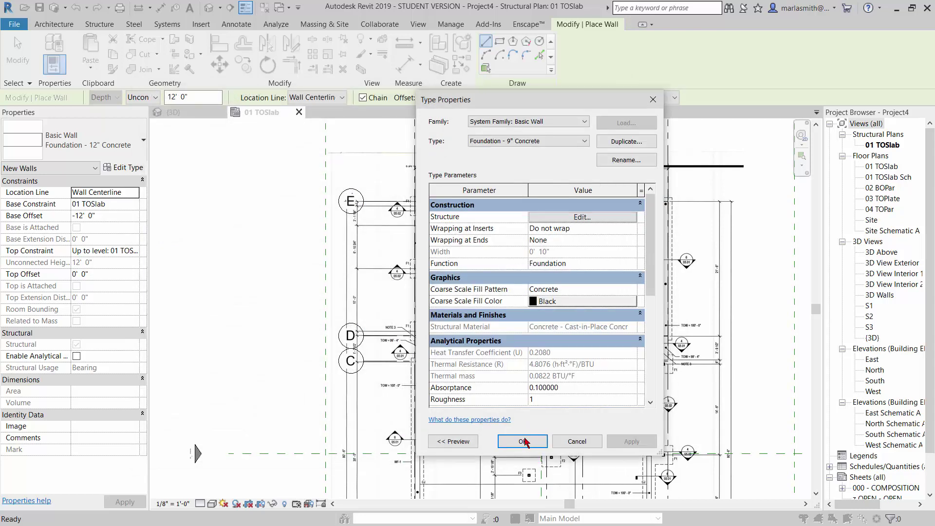
Confirm the Foundation - 9" Concrete type properties, making it the active wall type
click(523, 442)
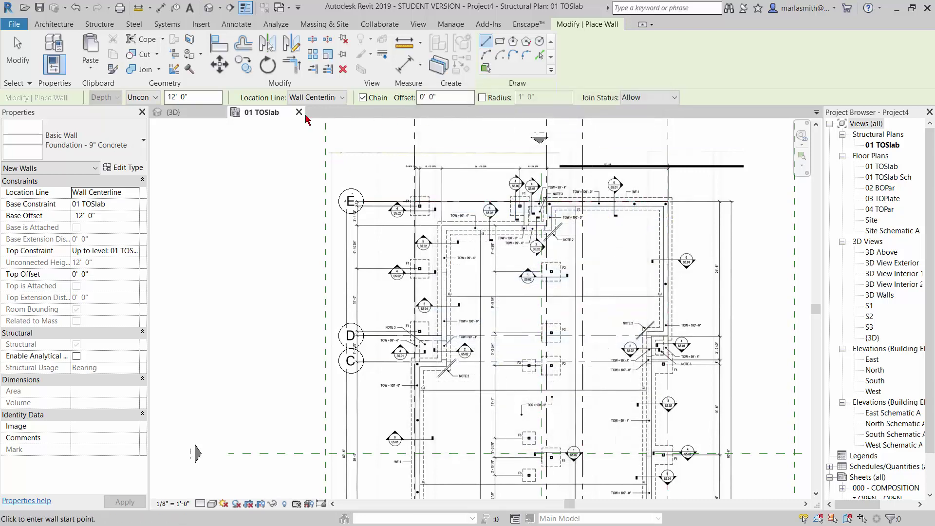
click(135, 208)
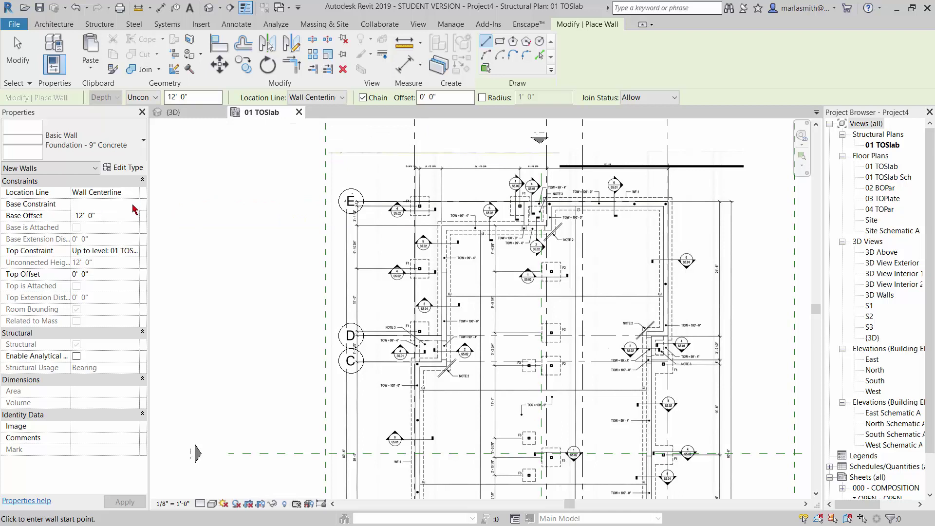
click(135, 208)
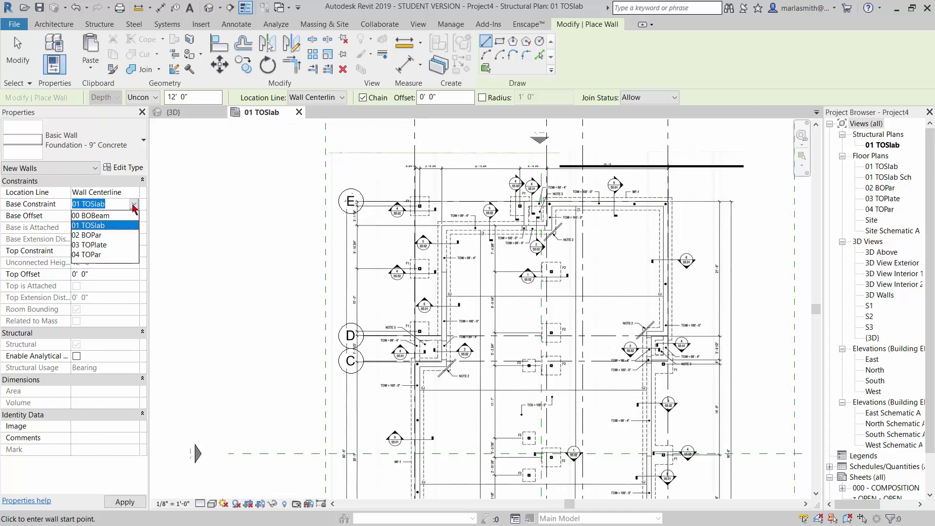
Set walls from 00 BOBeam, 0 base offset, up to 01 TOSlab, located at Finish Face: Exterior
click(109, 215)
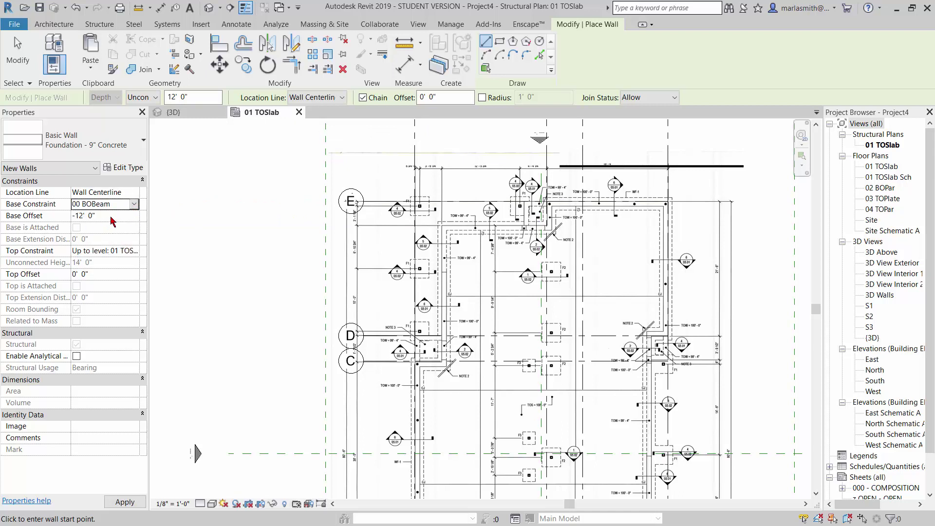
click(135, 252)
click(135, 252)
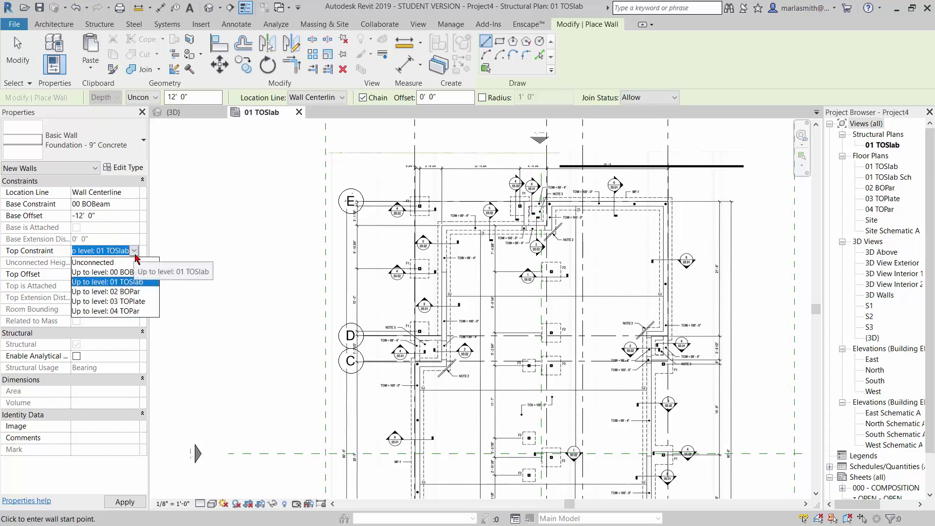
click(133, 283)
click(117, 216)
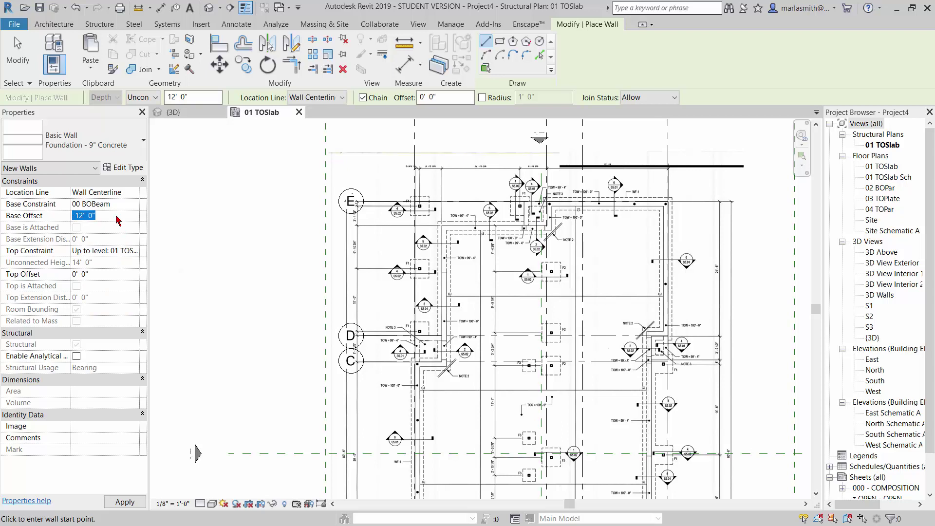
text(0)
key(Return)
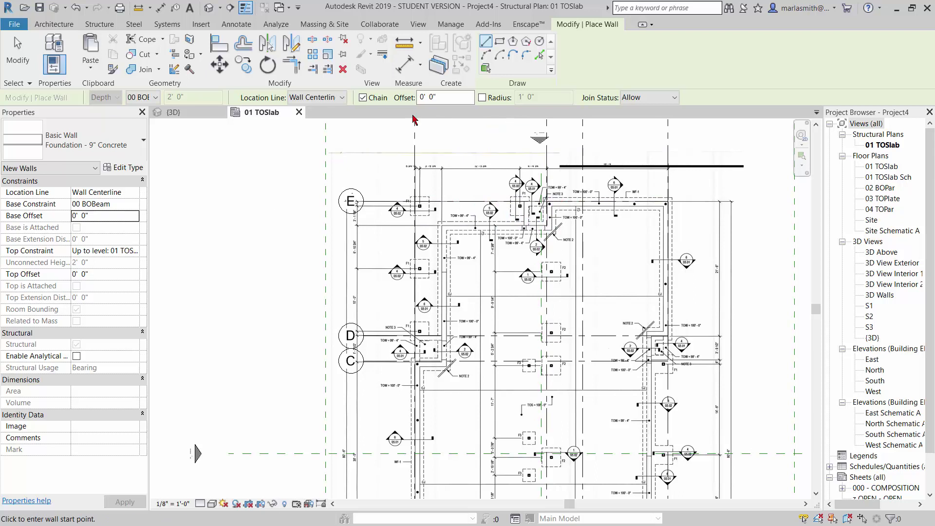
click(344, 99)
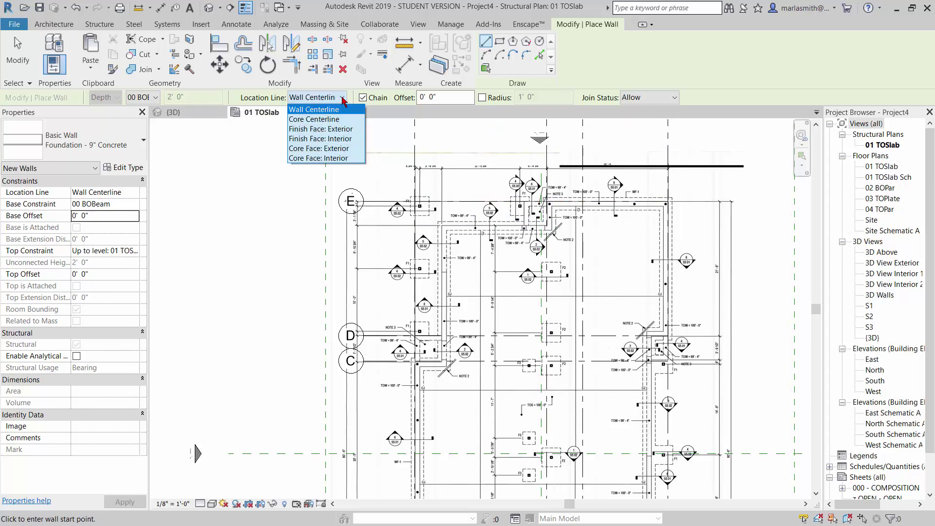
click(341, 130)
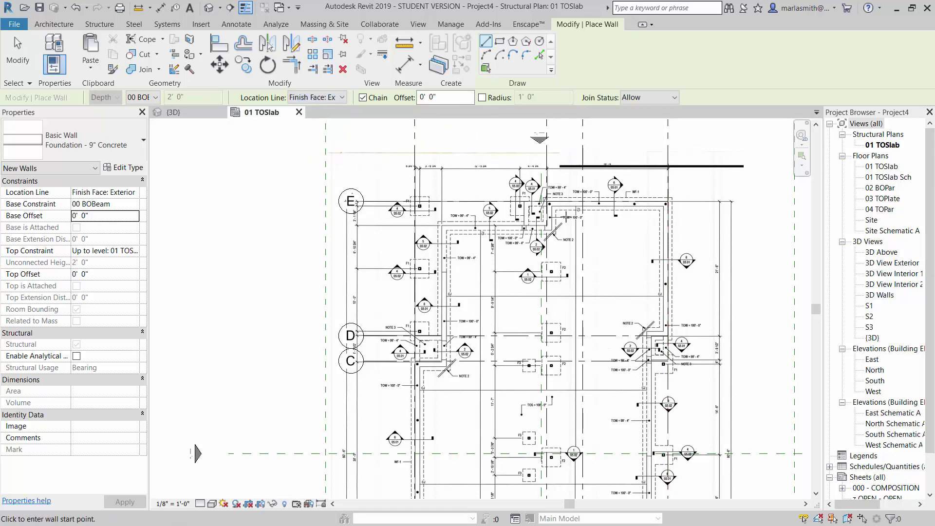
Trace chained walls from grid E/2 along the plan's top edge, then down the east side to grid D
scroll(564, 201, up, 5)
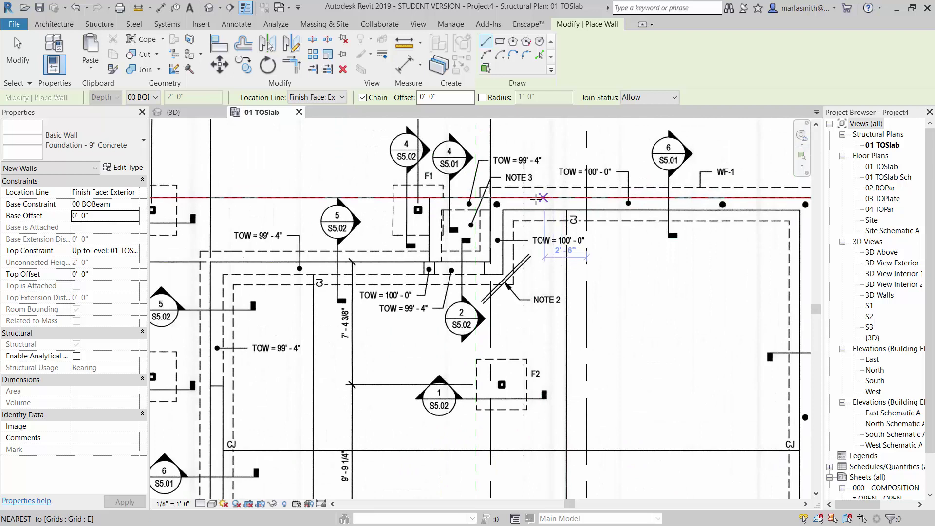
click(490, 198)
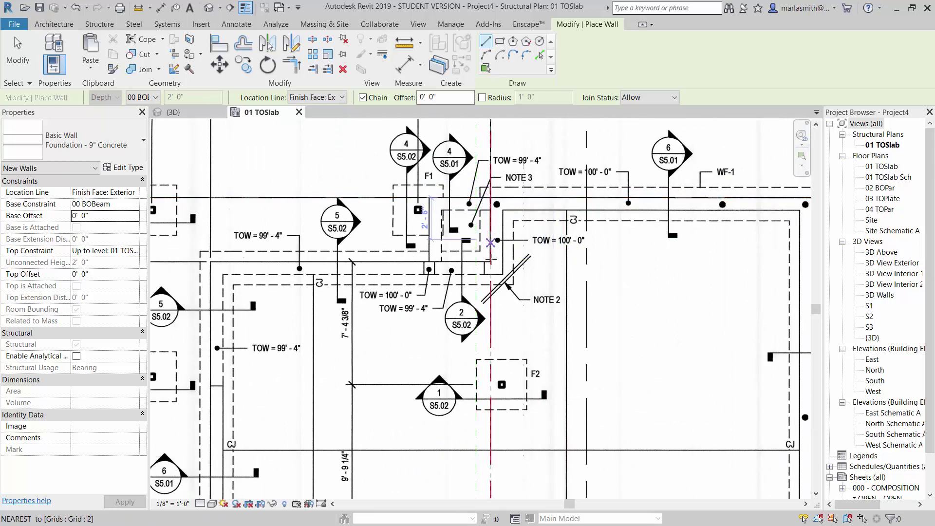
click(491, 198)
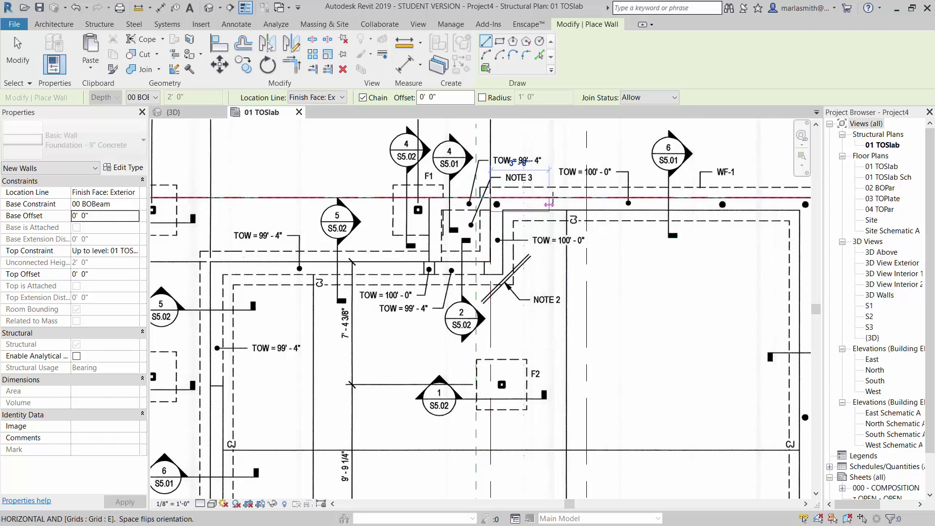
scroll(548, 201, down, 2)
scroll(548, 200, down, 2)
scroll(672, 204, up, 5)
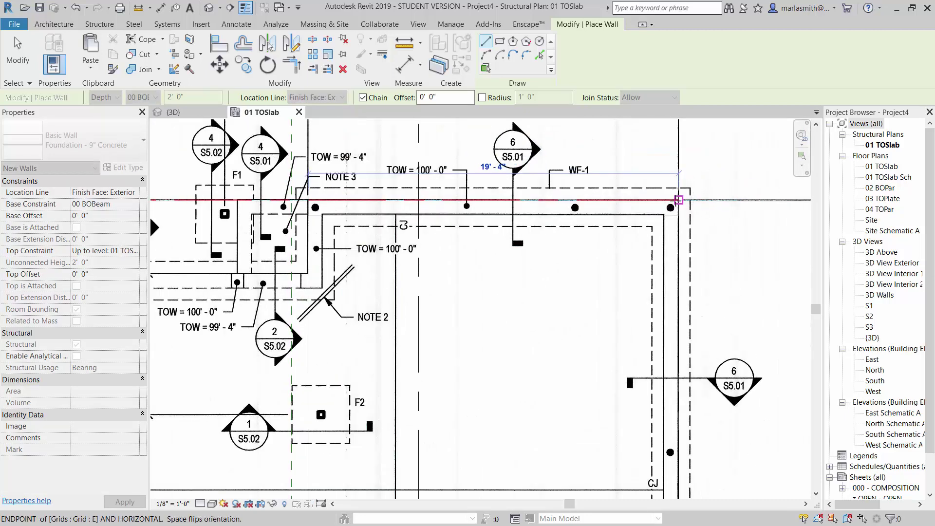
click(678, 200)
scroll(678, 199, down, 3)
scroll(674, 273, up, 2)
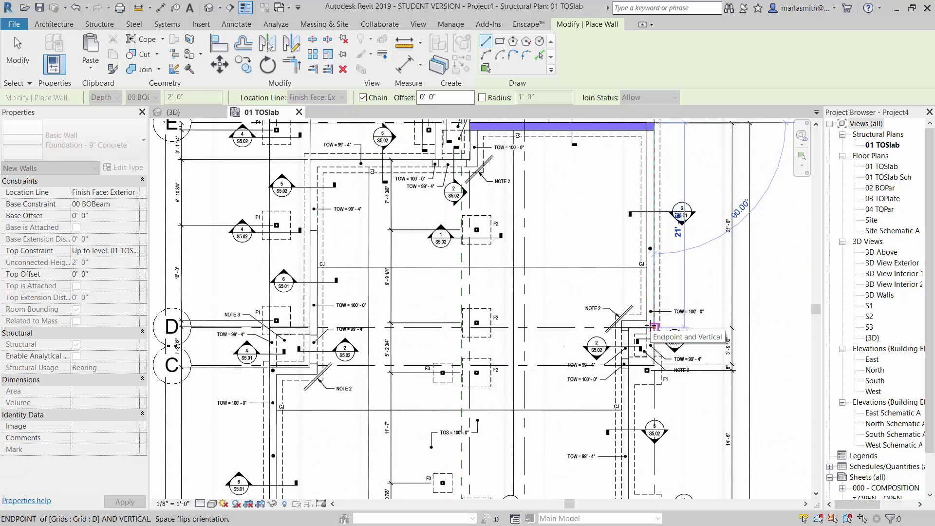
click(654, 326)
scroll(631, 323, up, 5)
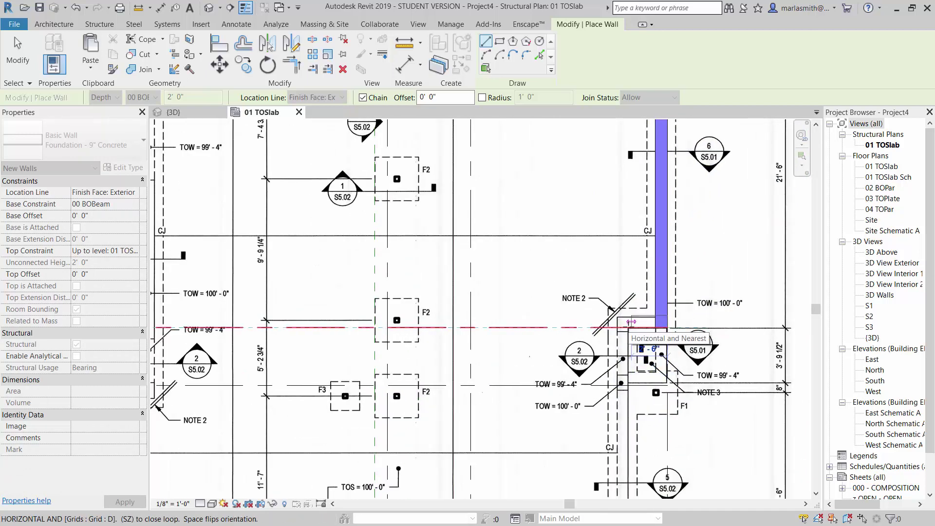
scroll(609, 318, up, 2)
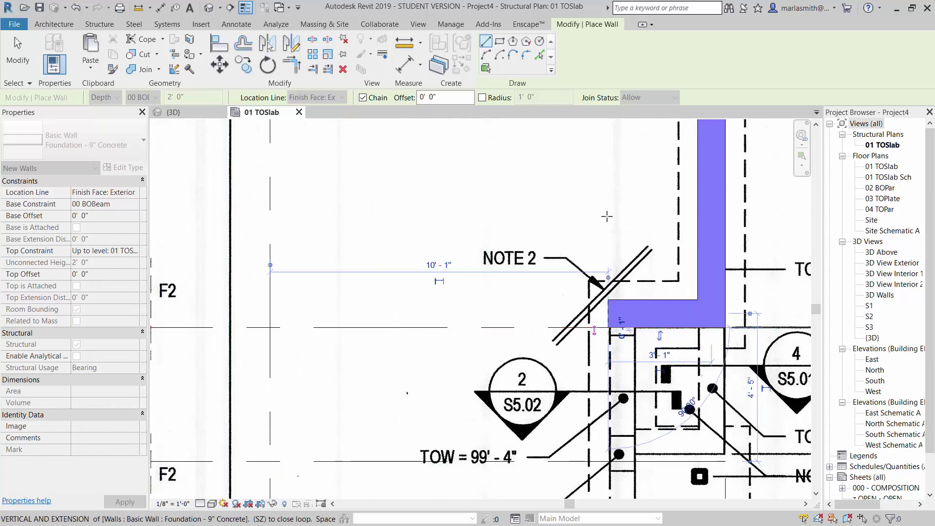
scroll(607, 214, down, 8)
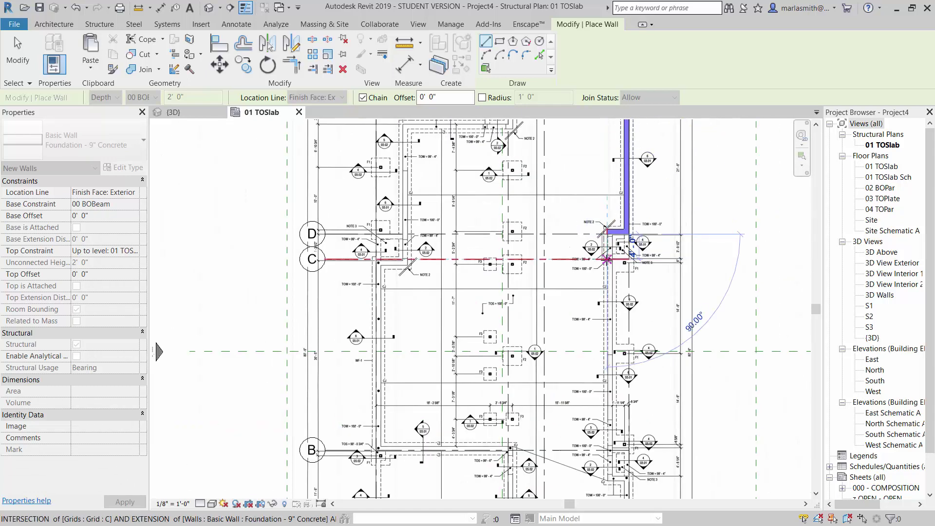
scroll(608, 224, down, 2)
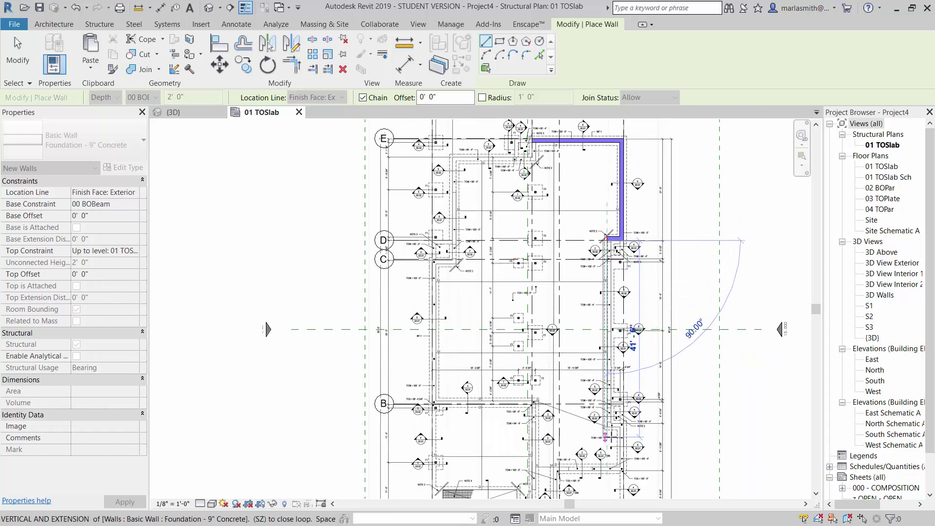
scroll(605, 437, up, 5)
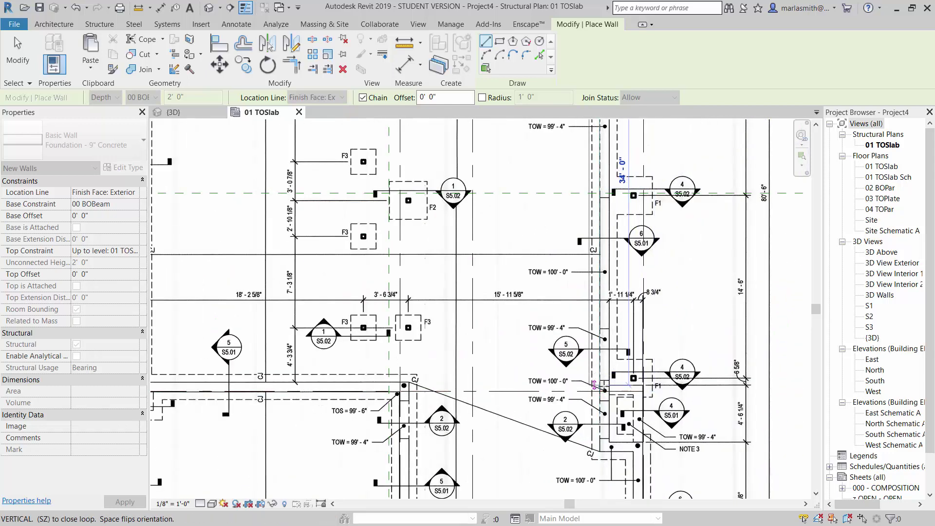
Continue the chain through the 3'-6" jog and 14'-0" segment, around the south end, and up grid 2 to B
click(602, 391)
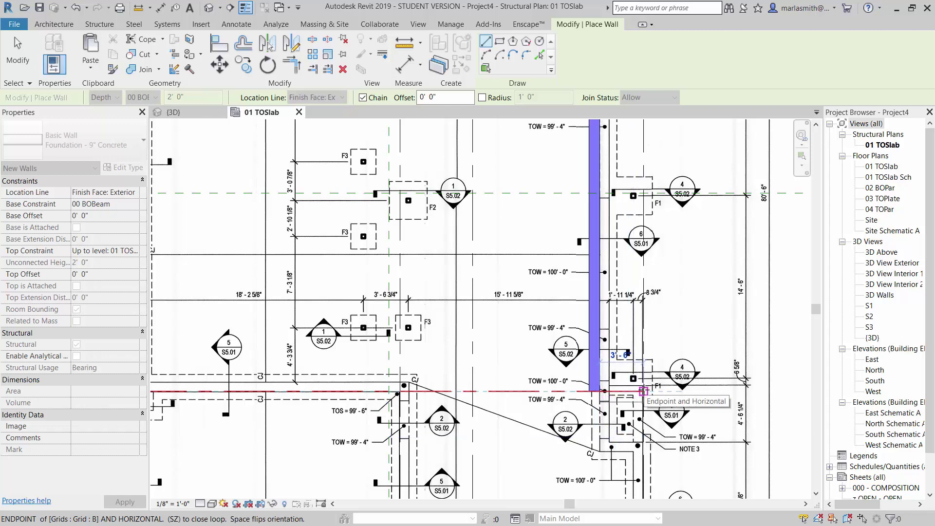
click(643, 391)
scroll(629, 355, down, 3)
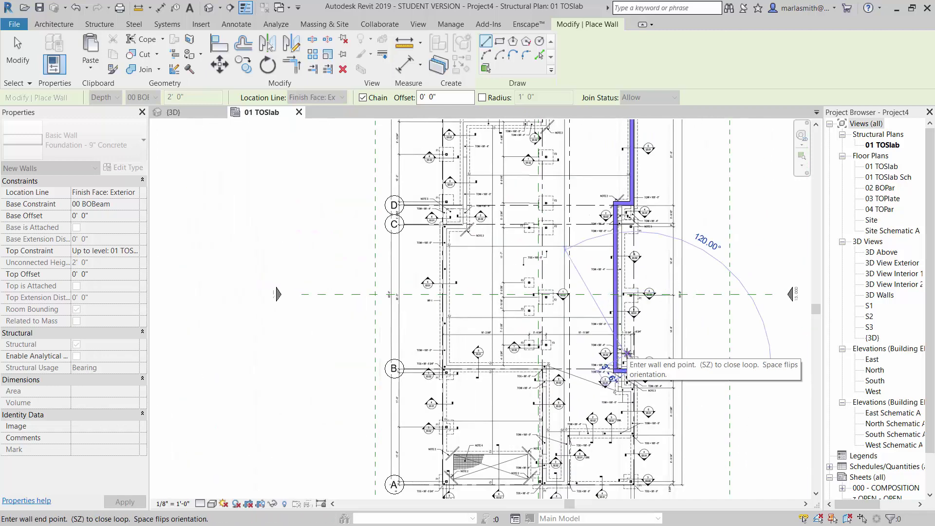
scroll(629, 417, up, 4)
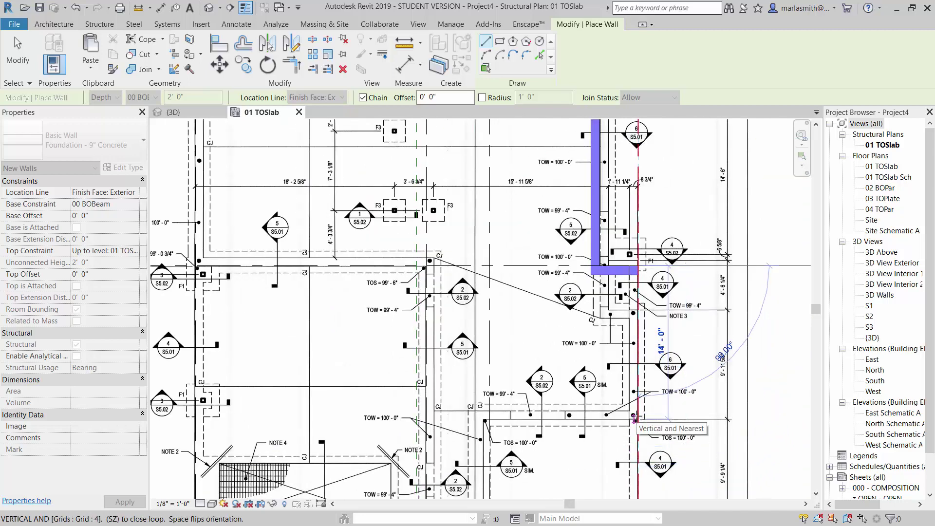
click(634, 418)
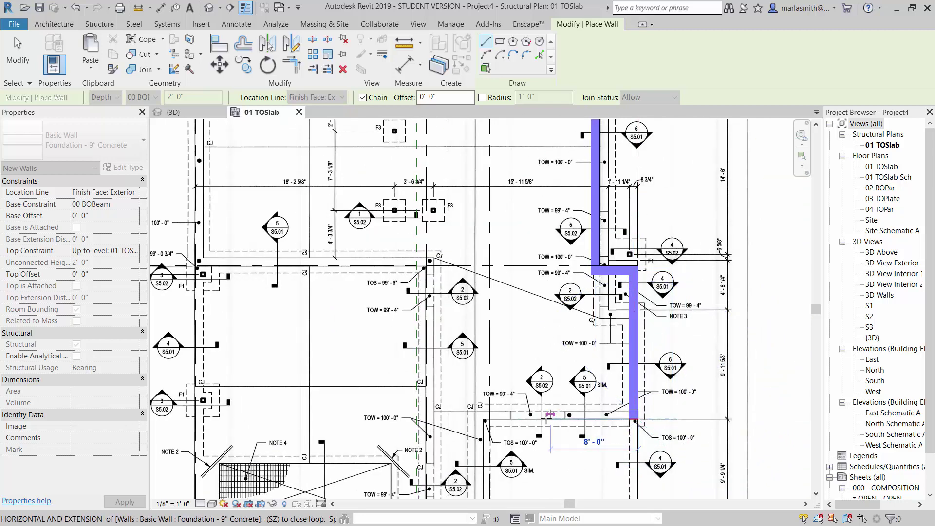
click(489, 419)
scroll(490, 363, down, 2)
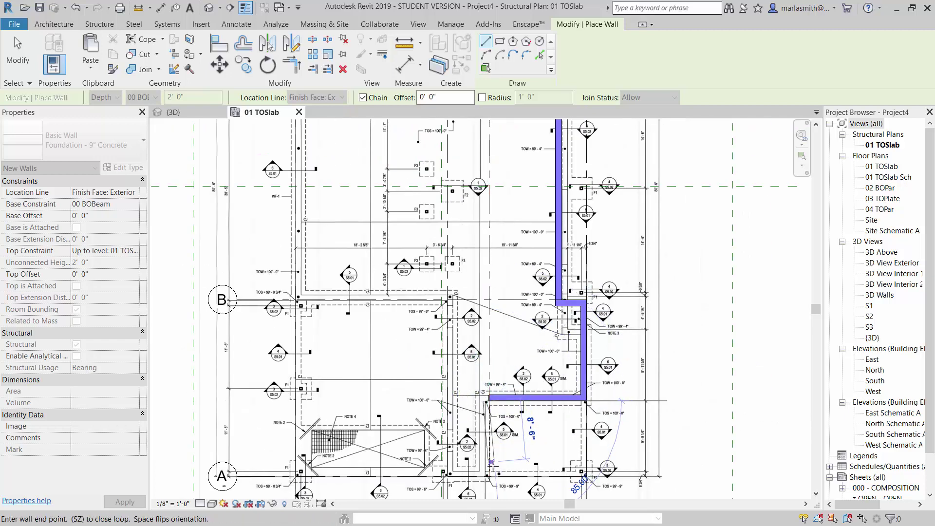
click(489, 475)
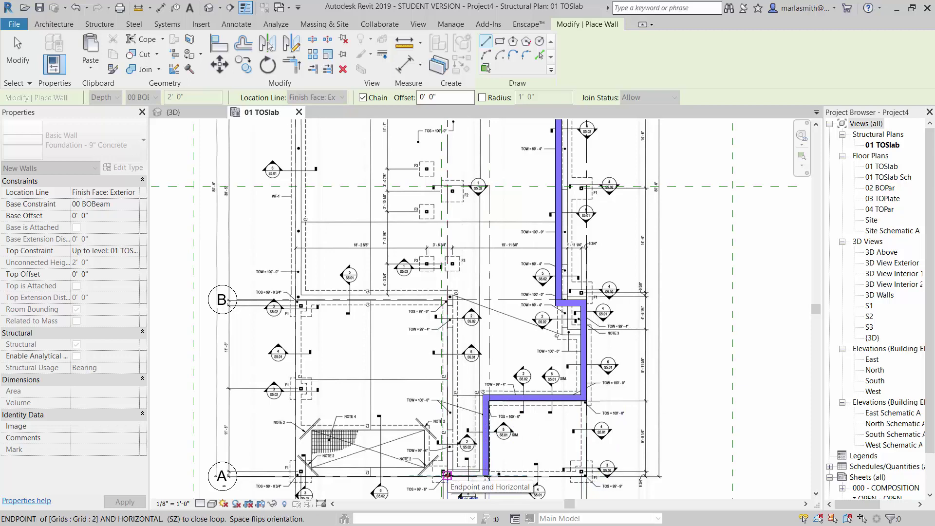
click(446, 474)
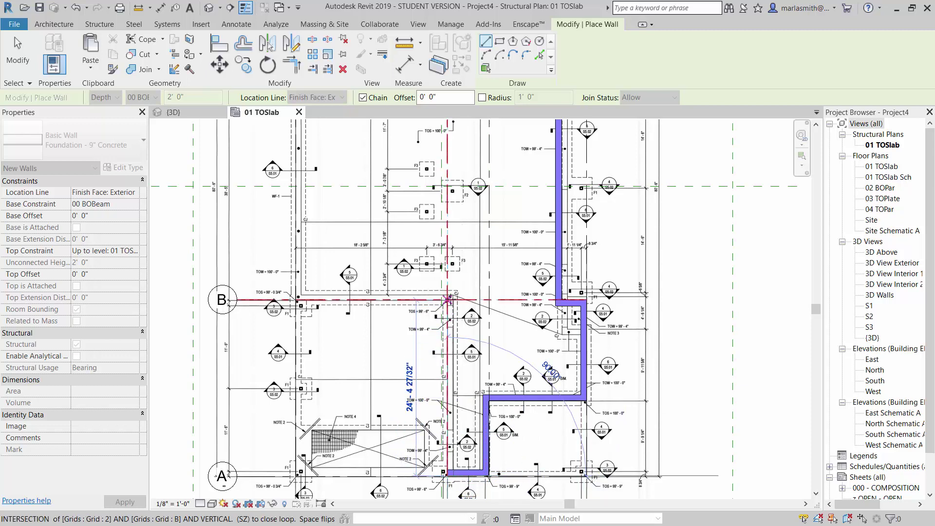
click(449, 301)
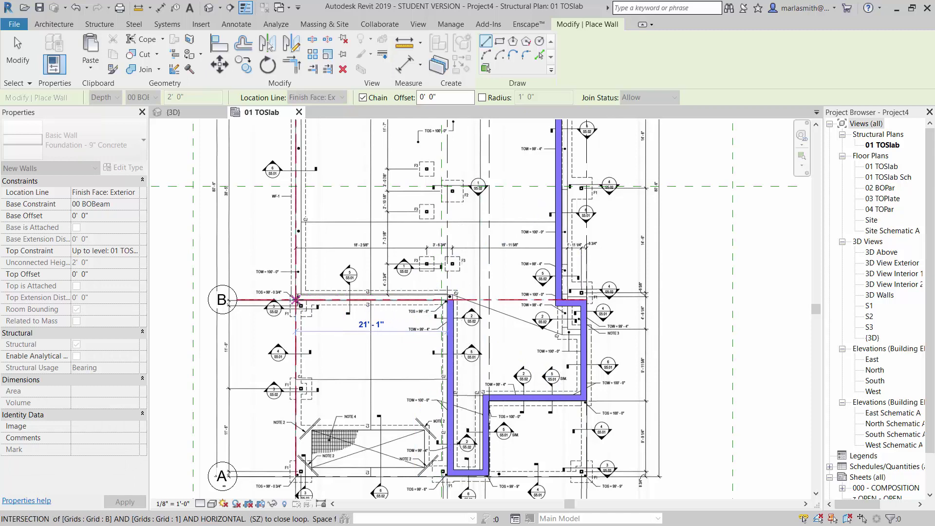
Trace the foundation wall along grid B to grid 1, then up grid 1 to grid C
click(296, 299)
scroll(419, 390, down, 4)
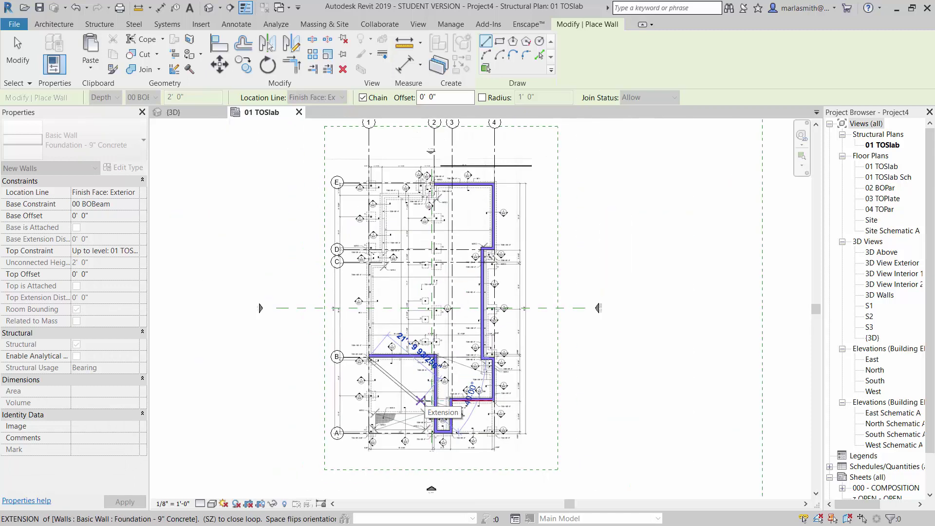
scroll(382, 280, up, 7)
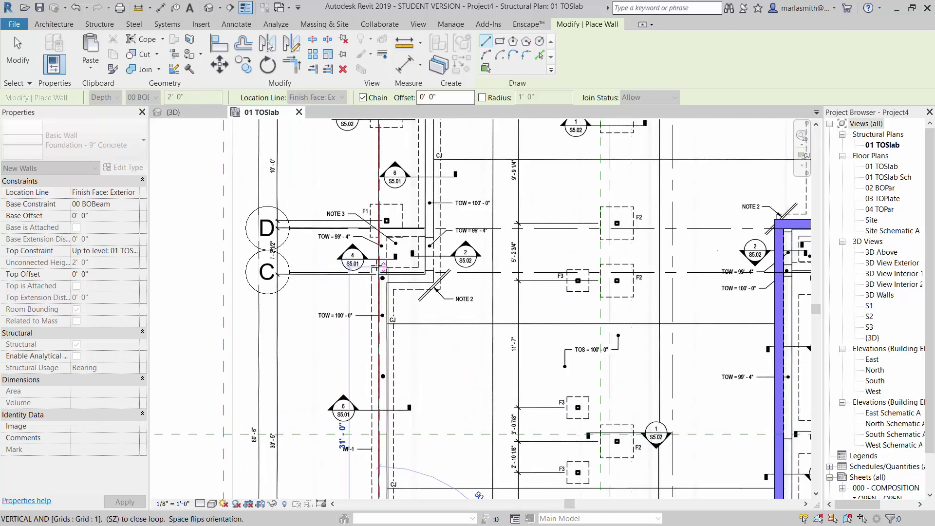
click(380, 274)
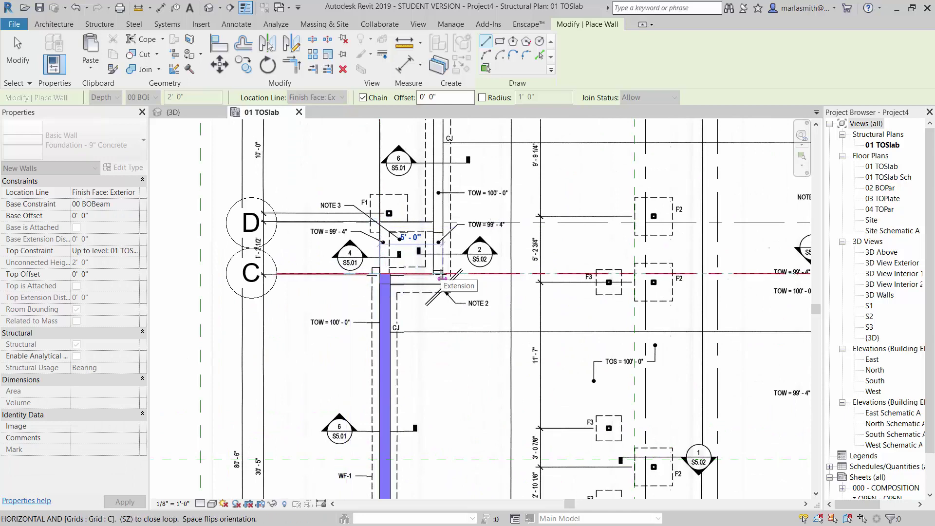
scroll(437, 278, up, 4)
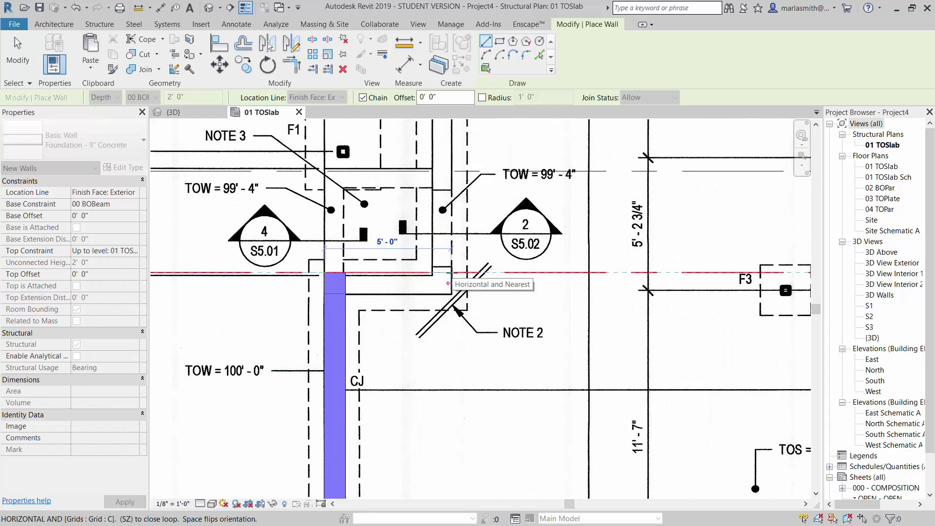
click(450, 282)
Run the wall north to the top wall and join it to the top wall's end
scroll(450, 281, down, 5)
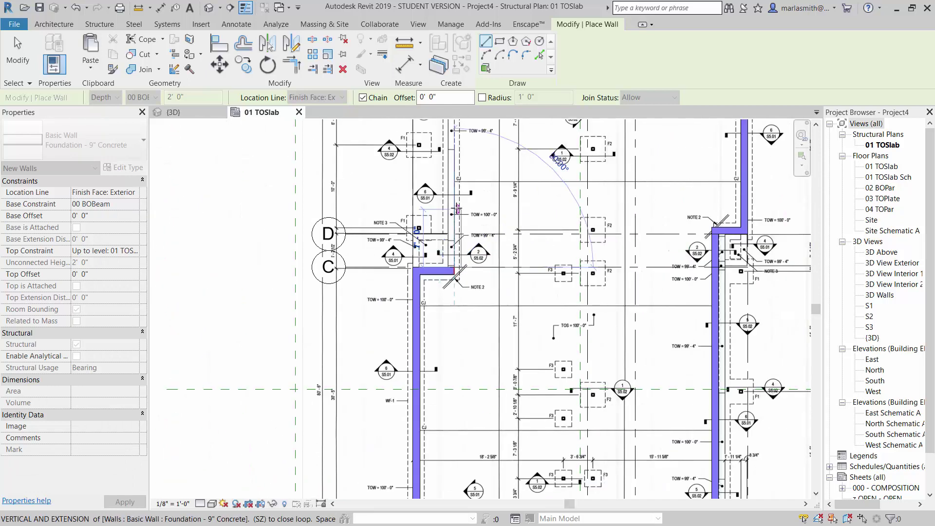
scroll(458, 209, down, 3)
scroll(459, 180, up, 4)
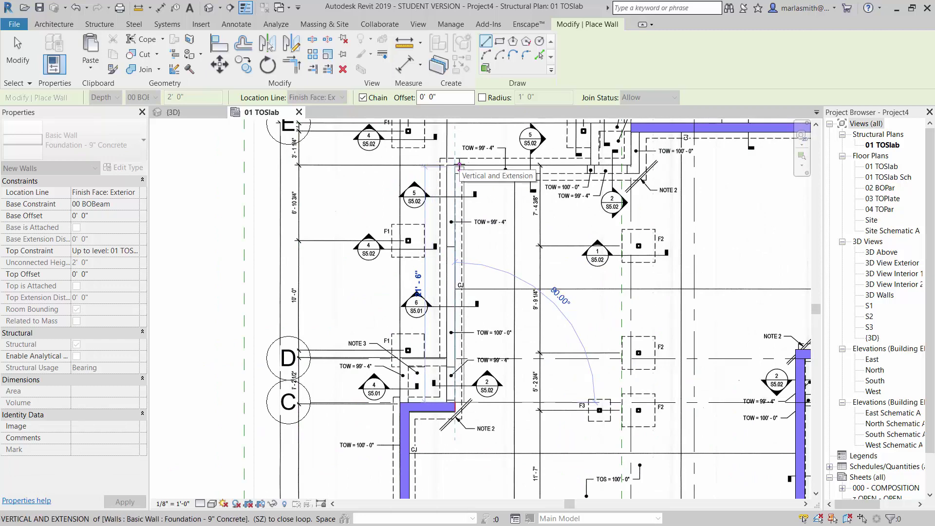
click(459, 167)
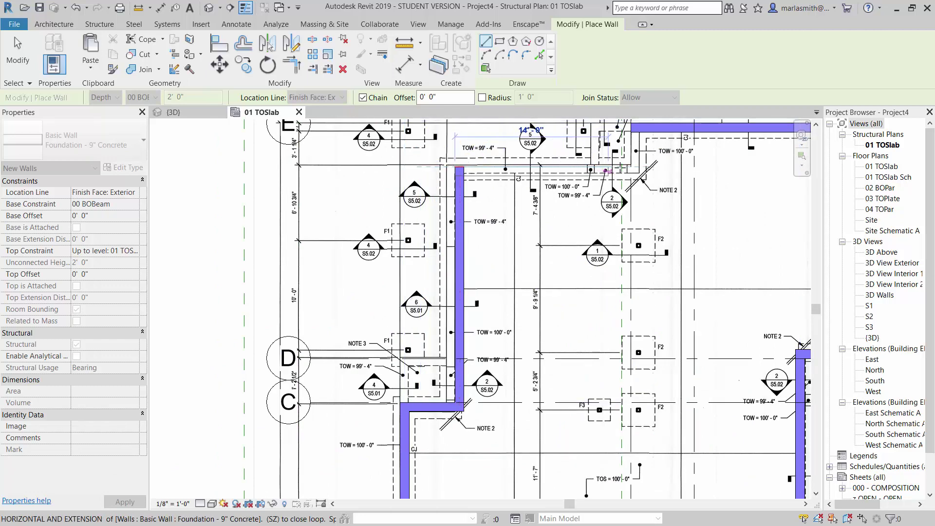
key(Escape)
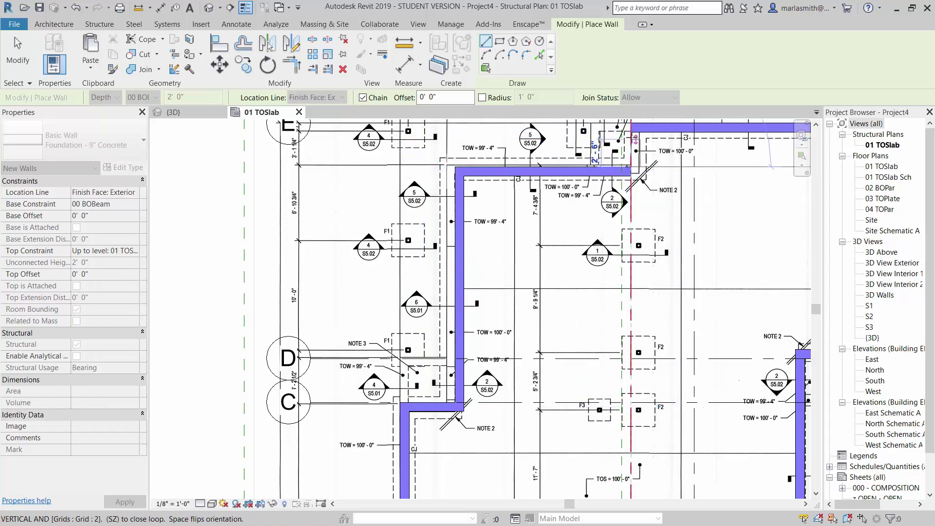
click(627, 131)
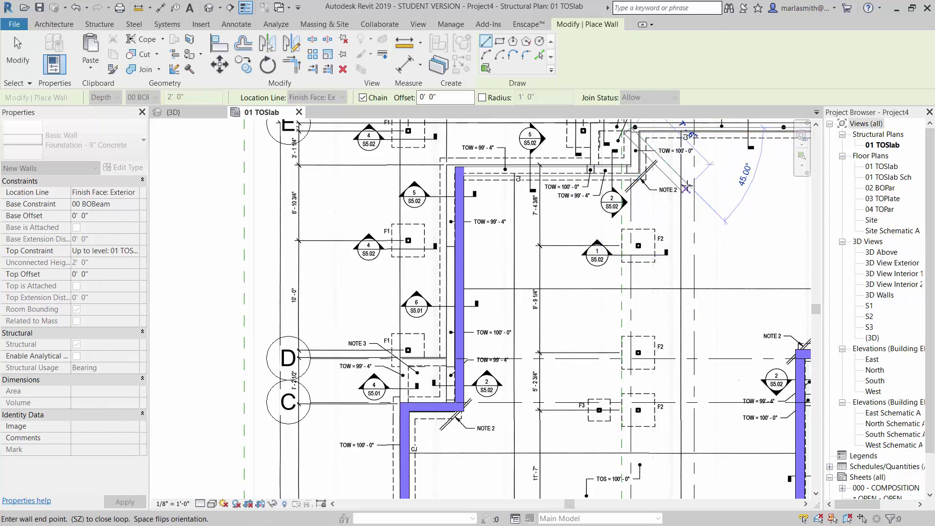
Exit the Wall tool and show the closed 9" foundation wall loop in the Default 3D View
key(Escape)
key(Escape)
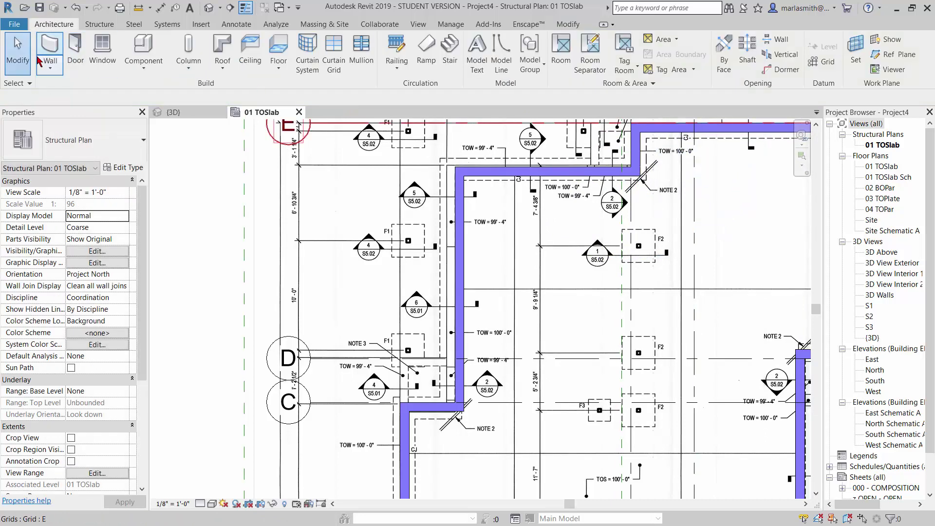
scroll(437, 212, down, 4)
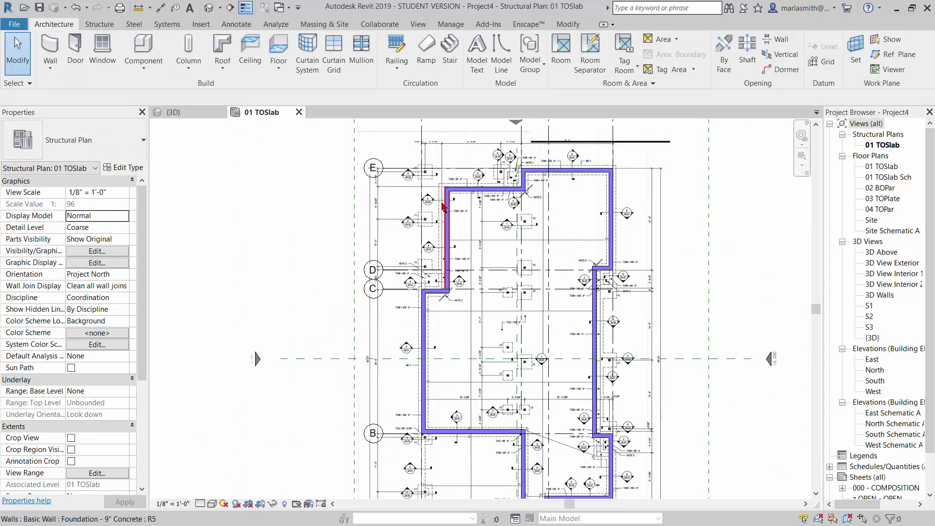
scroll(507, 341, down, 1)
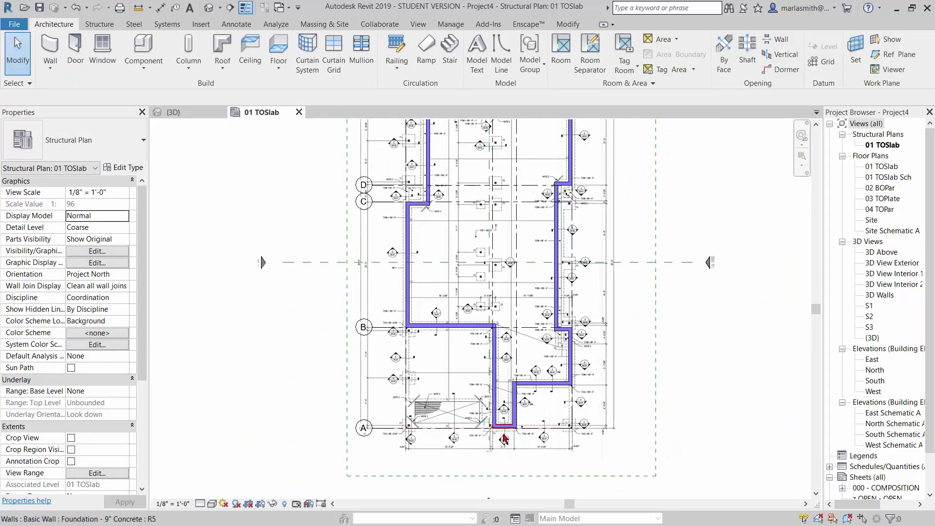
scroll(502, 438, up, 3)
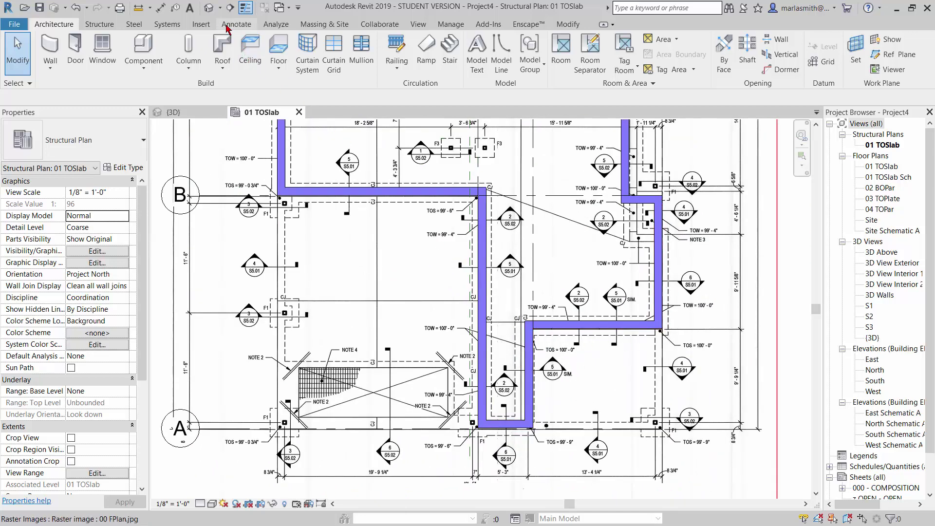
click(210, 8)
scroll(482, 405, up, 4)
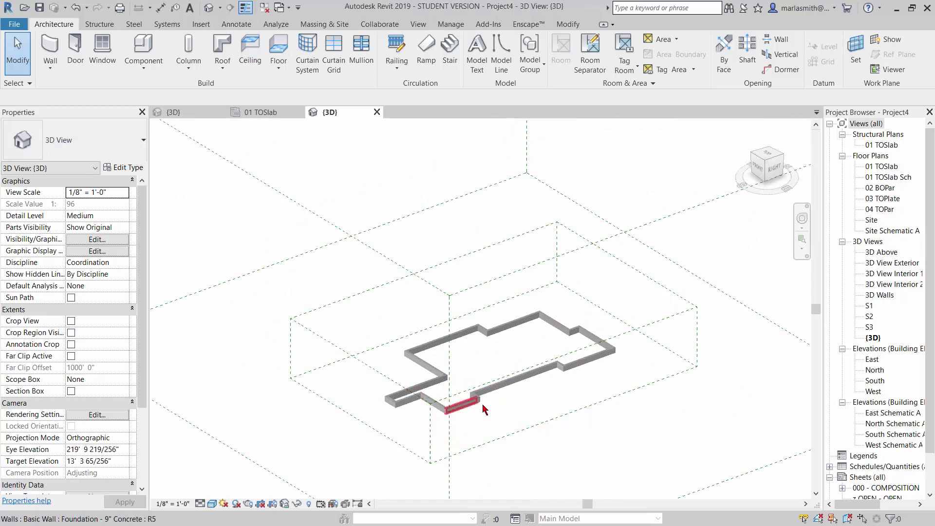